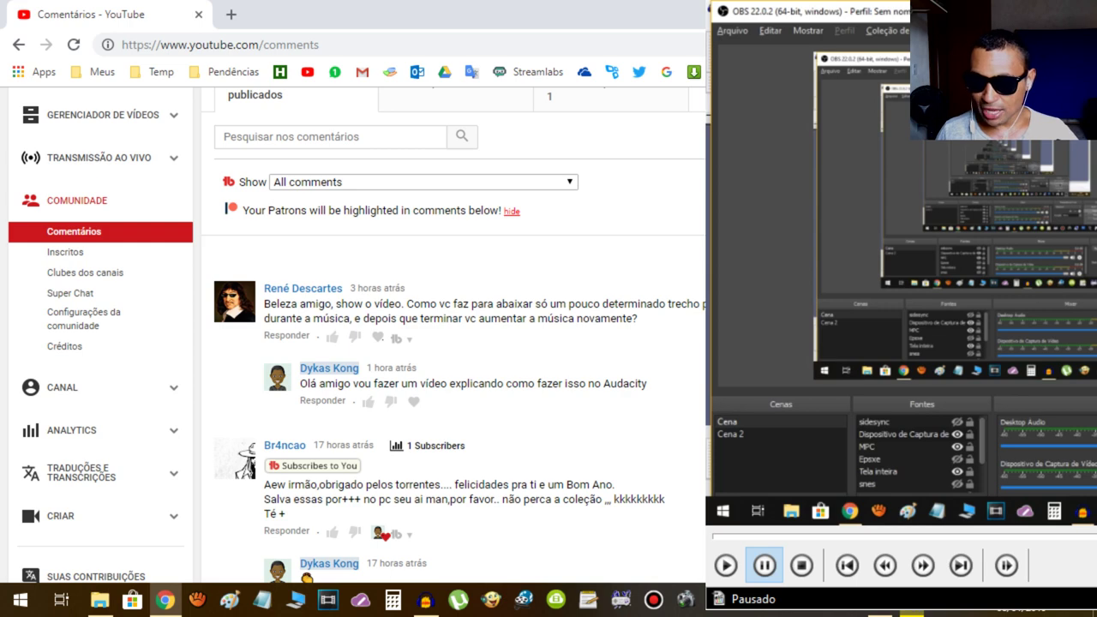
Clear the browser, video player and Temp folder windows out of the way and switch to Audacity
key("super+Down")
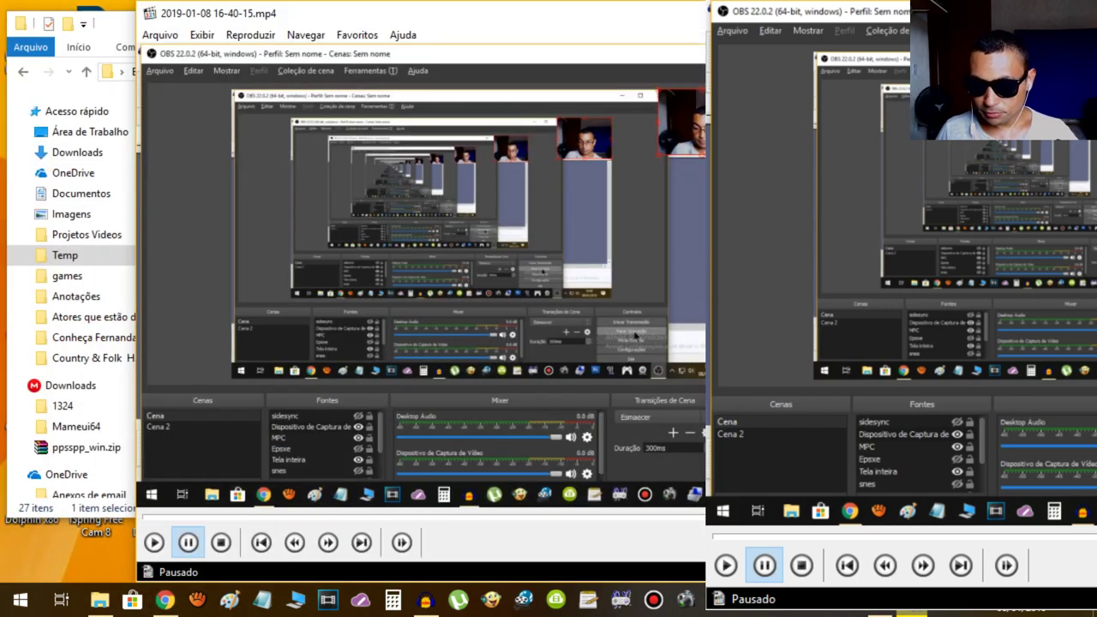
key("super+Down")
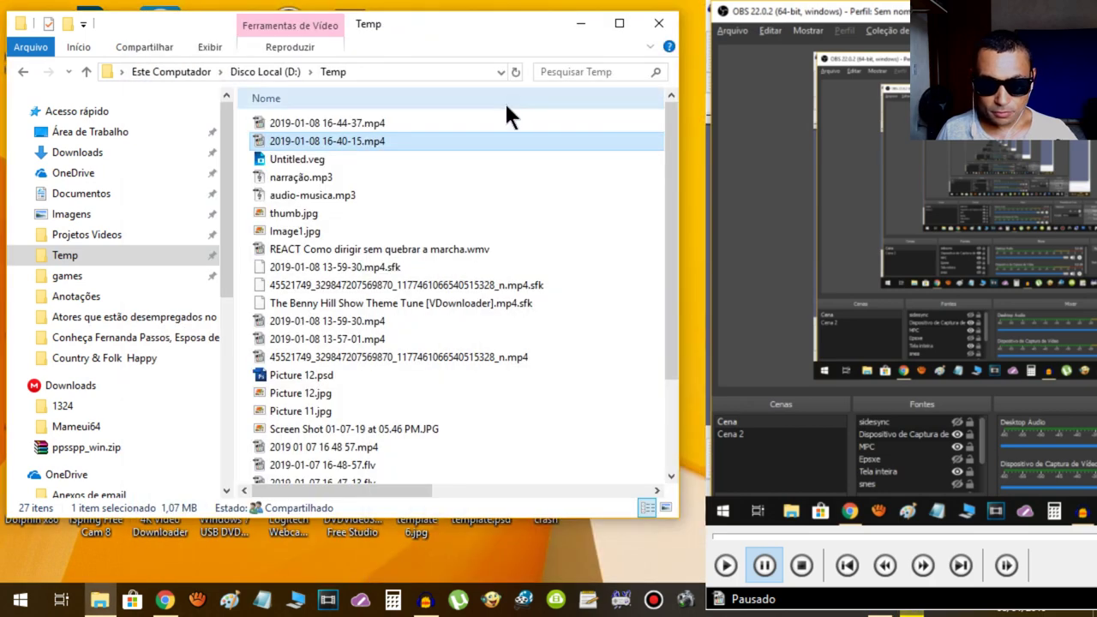
left_click(658, 21)
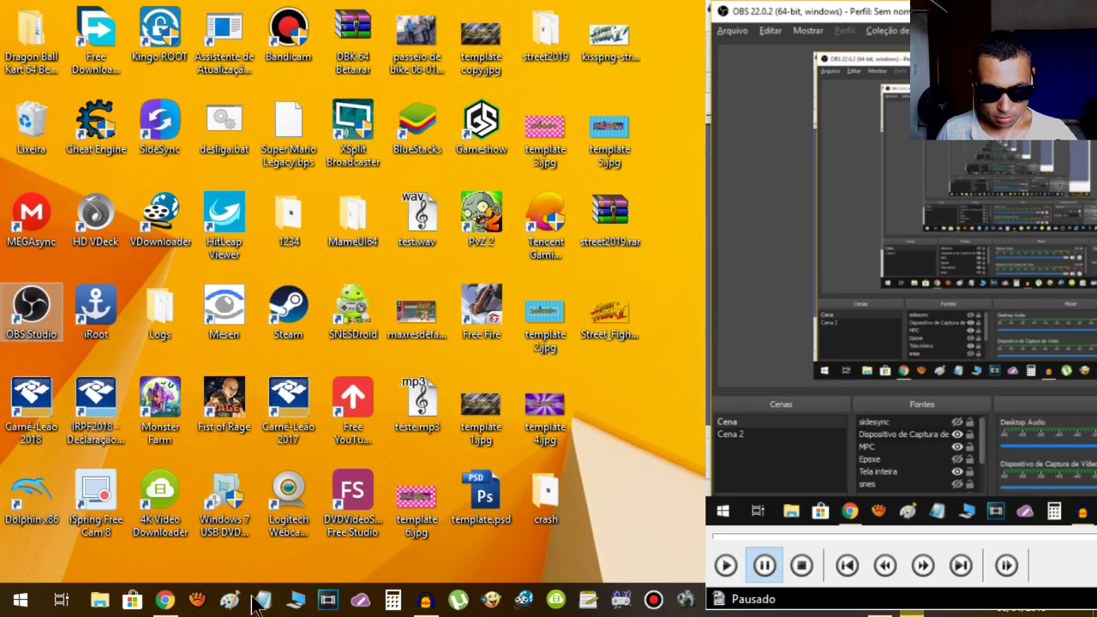
left_click(425, 601)
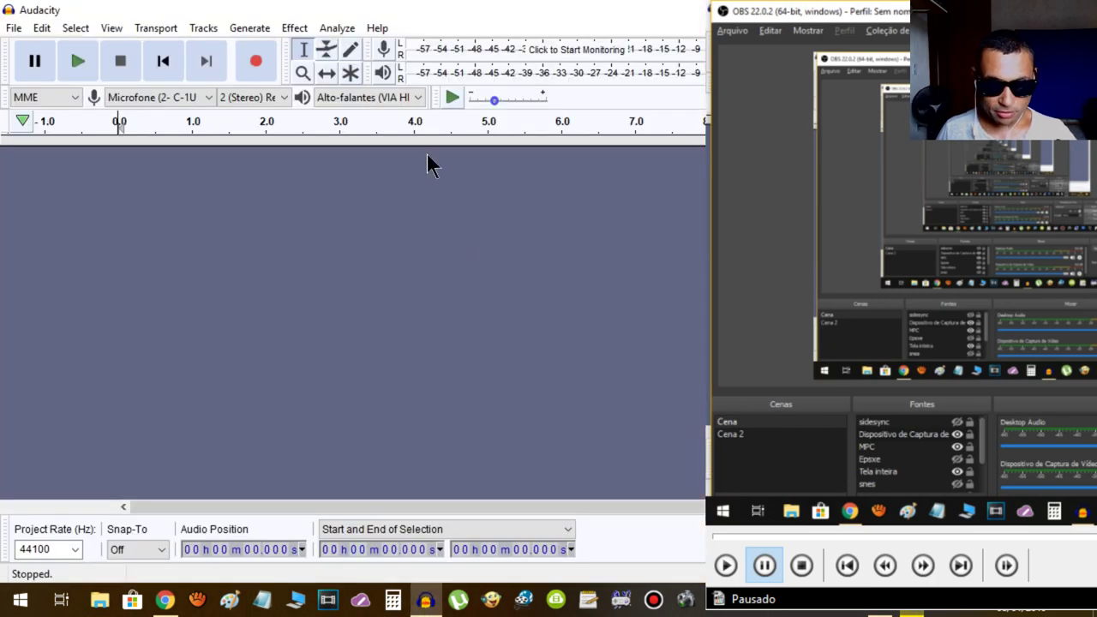
Import narração.mp3 and audio-musica.mp3 together from the Temp folder on drive D into the empty Audacity project
left_click(99, 601)
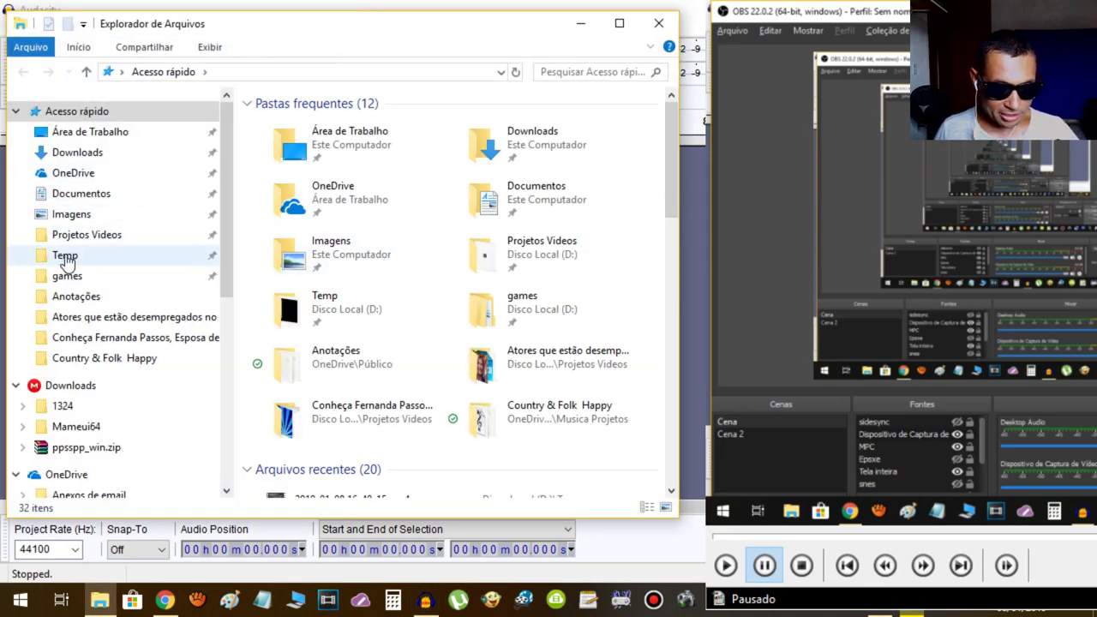
left_click(65, 257)
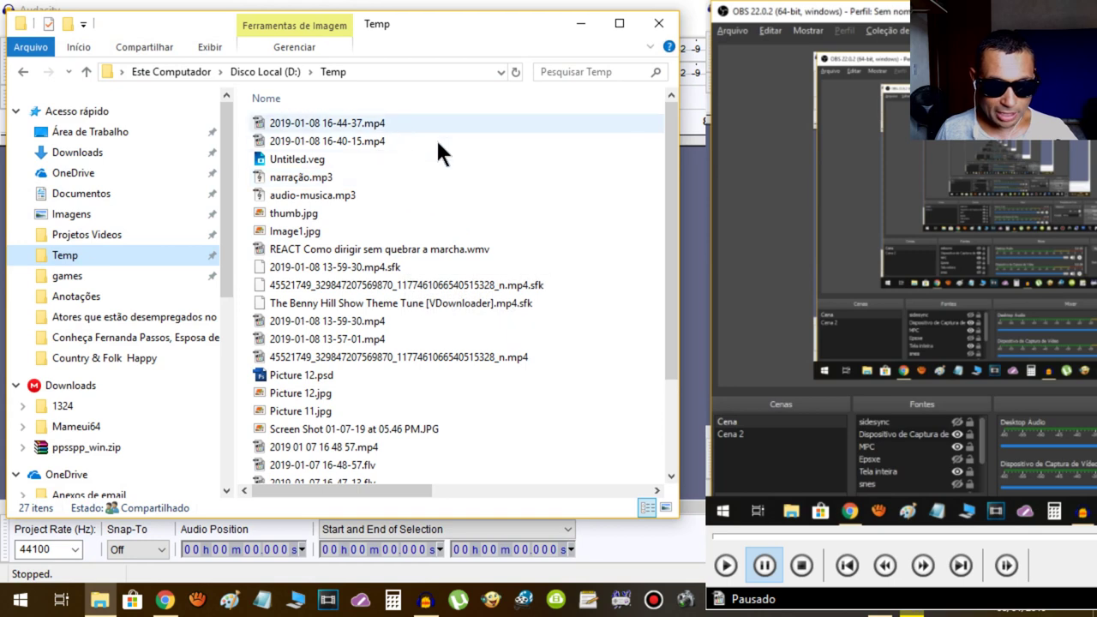
scroll(441, 335, "down", 2)
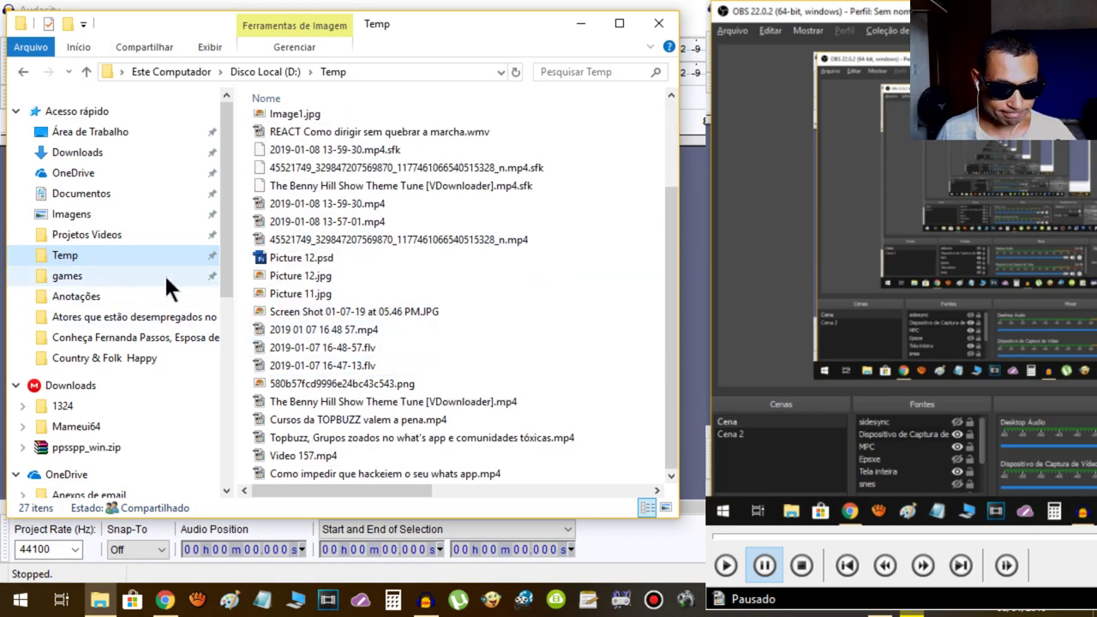
scroll(325, 227, "up", 2)
scroll(324, 229, "up", 1)
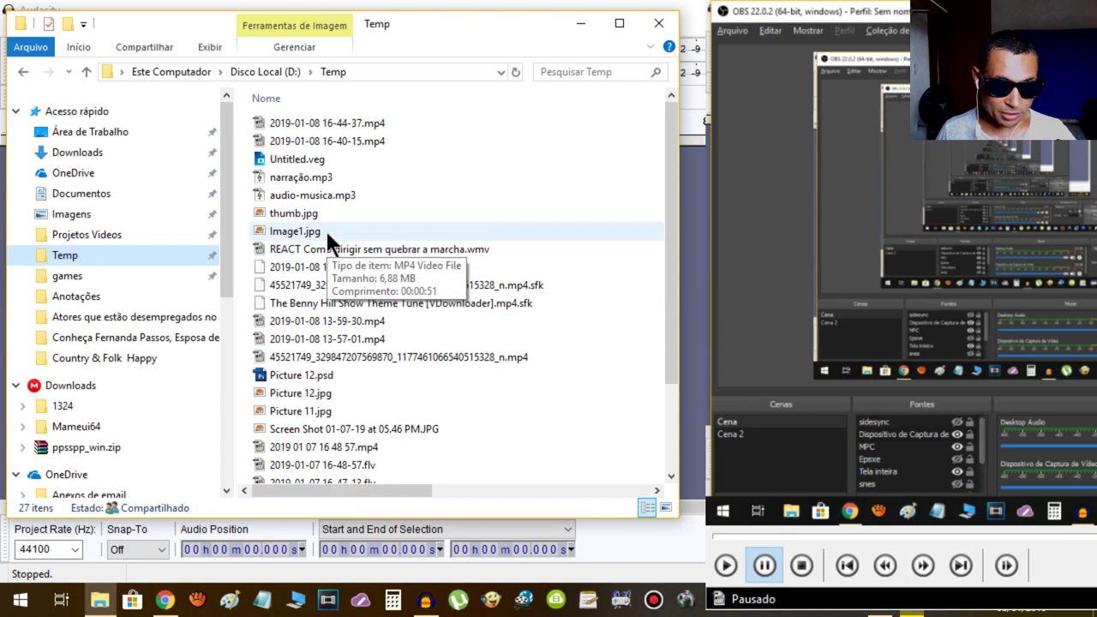
left_click(293, 175)
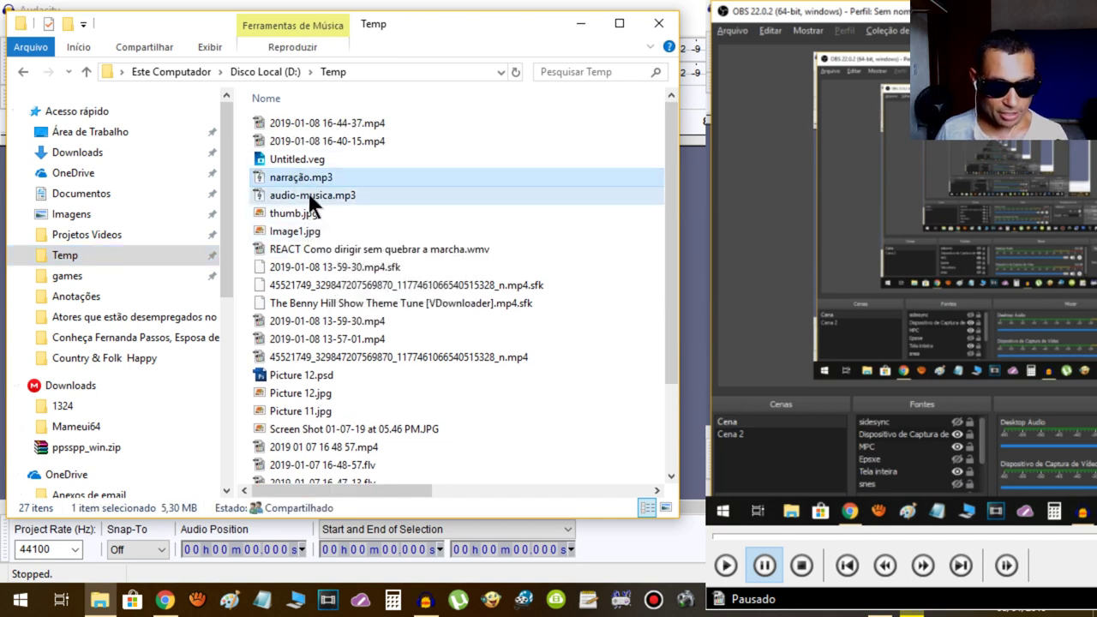
left_click(310, 195, "ctrl")
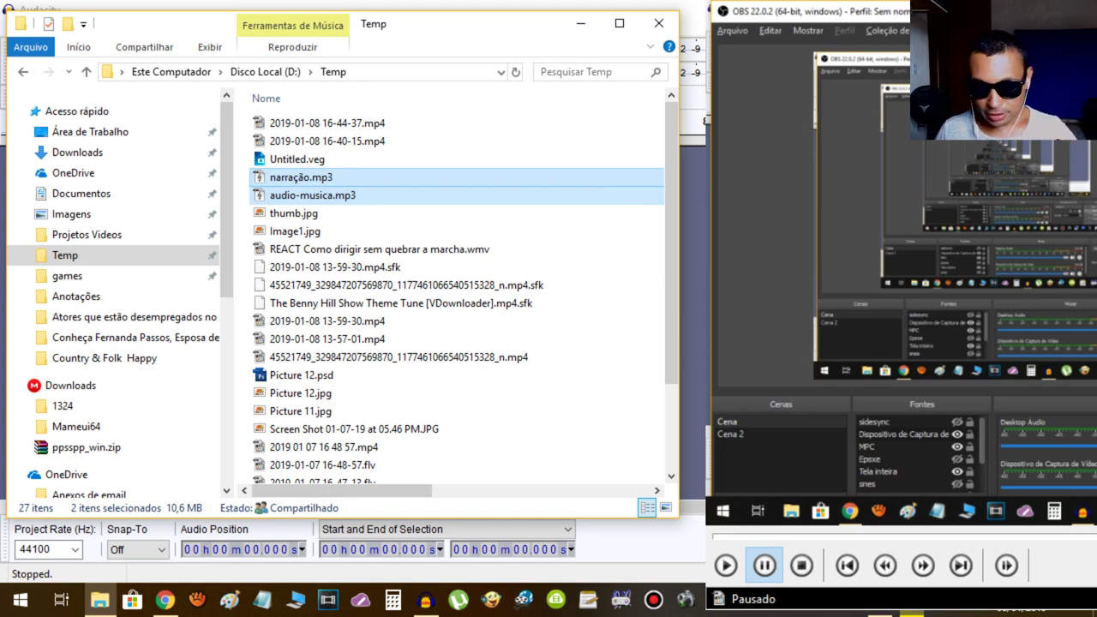
key("Return")
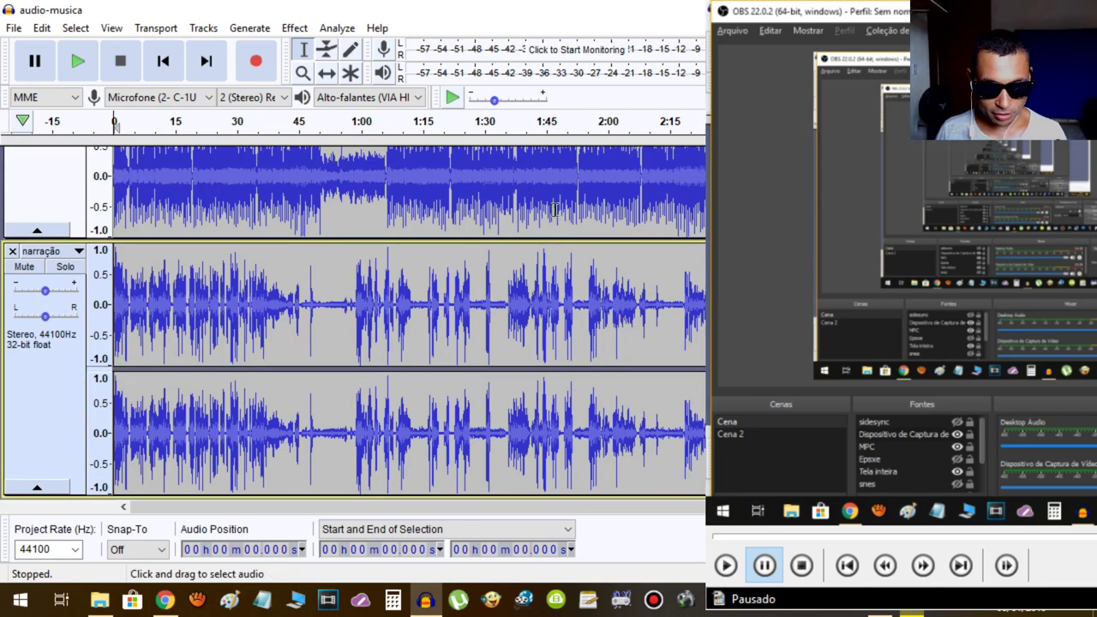
Fit both tracks' full length in view and play a few seconds of the mix from the project start
scroll(703, 304, "down", 3, "ctrl")
scroll(702, 304, "up", 2, "ctrl")
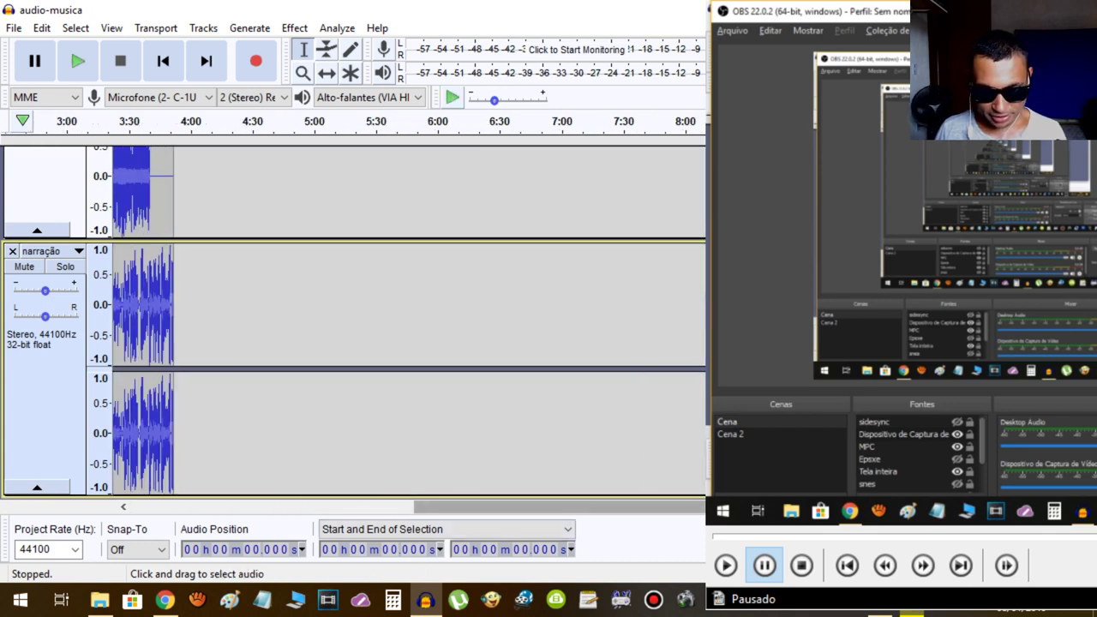
scroll(561, 510, "up", 4)
scroll(557, 513, "up", 3)
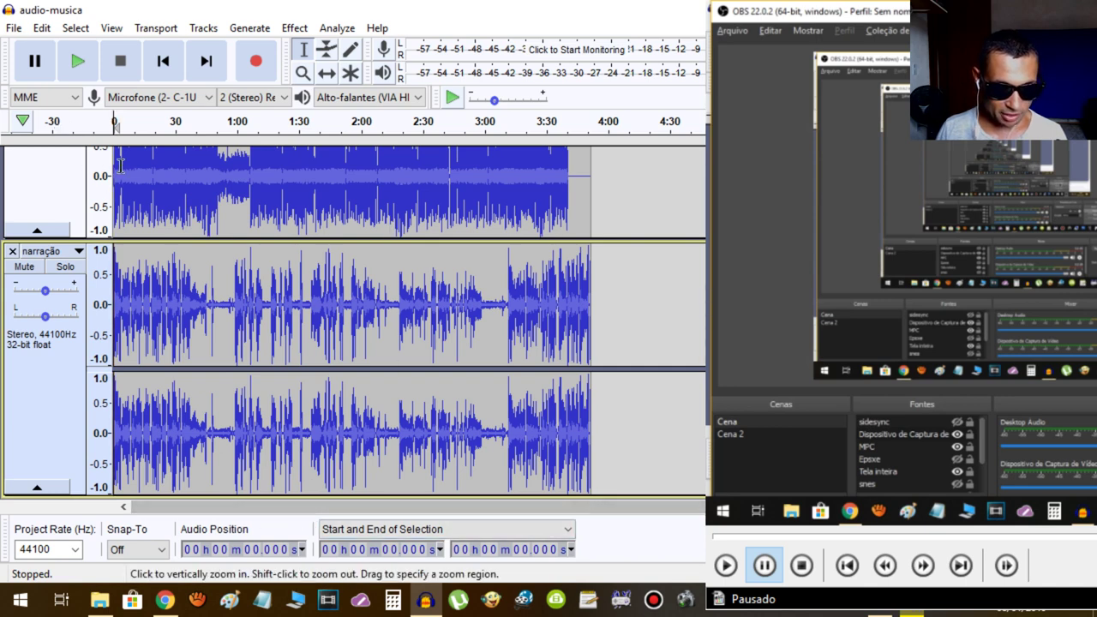
scroll(120, 193, "up", 3)
left_click(120, 193)
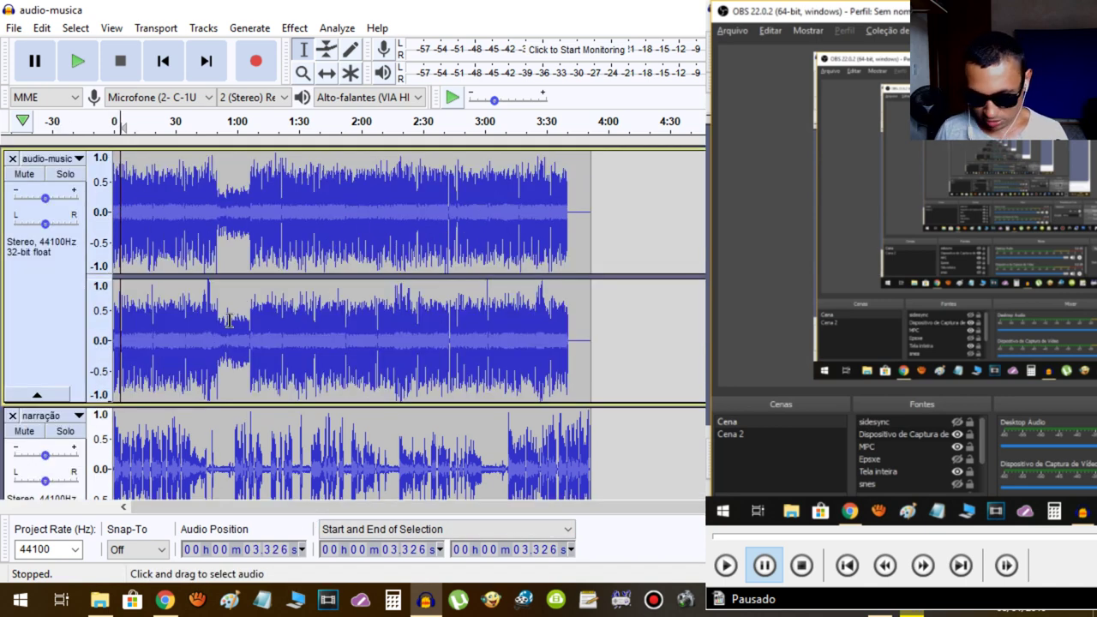
key("Home")
key("space")
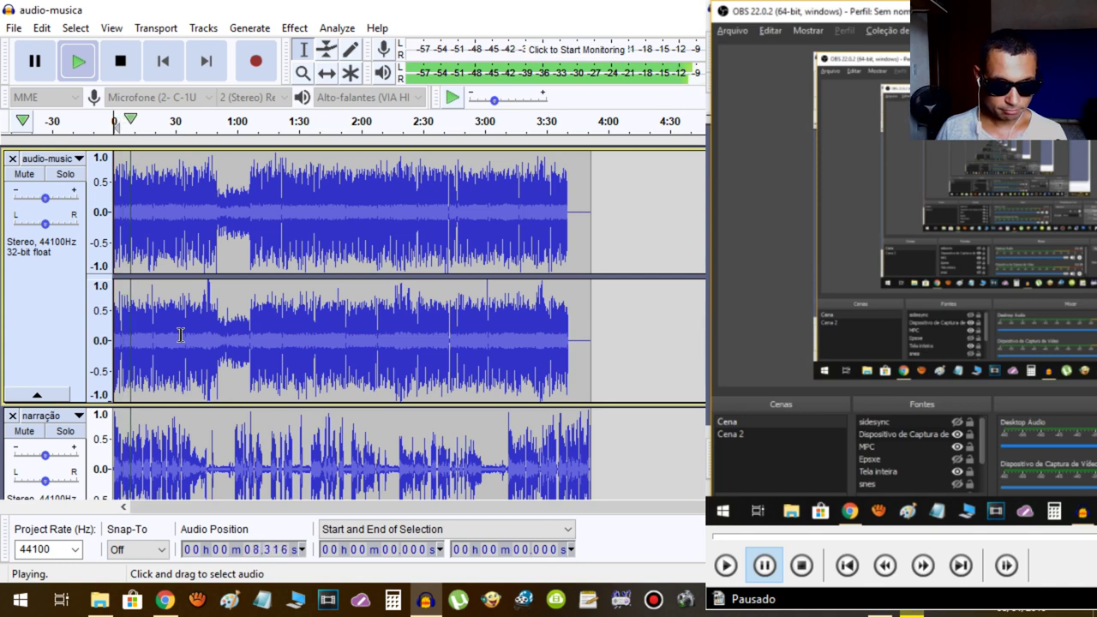
key("space")
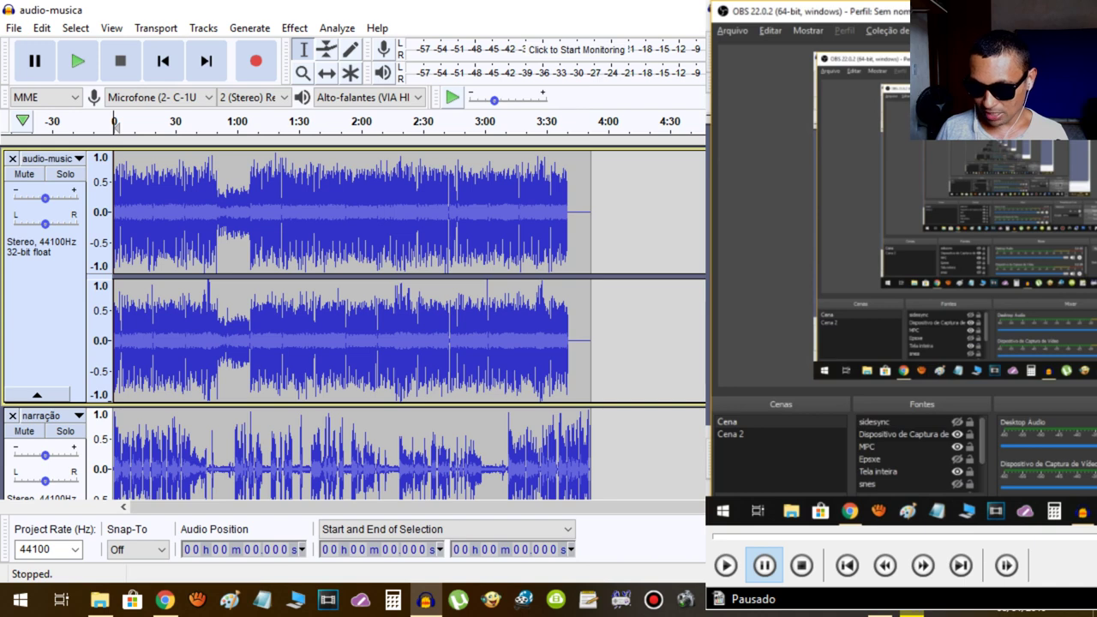
Mute the audio-musica track, listen to the start of the narration alone, and unmute the music
scroll(353, 323, "down", 3)
scroll(353, 323, "down", 4)
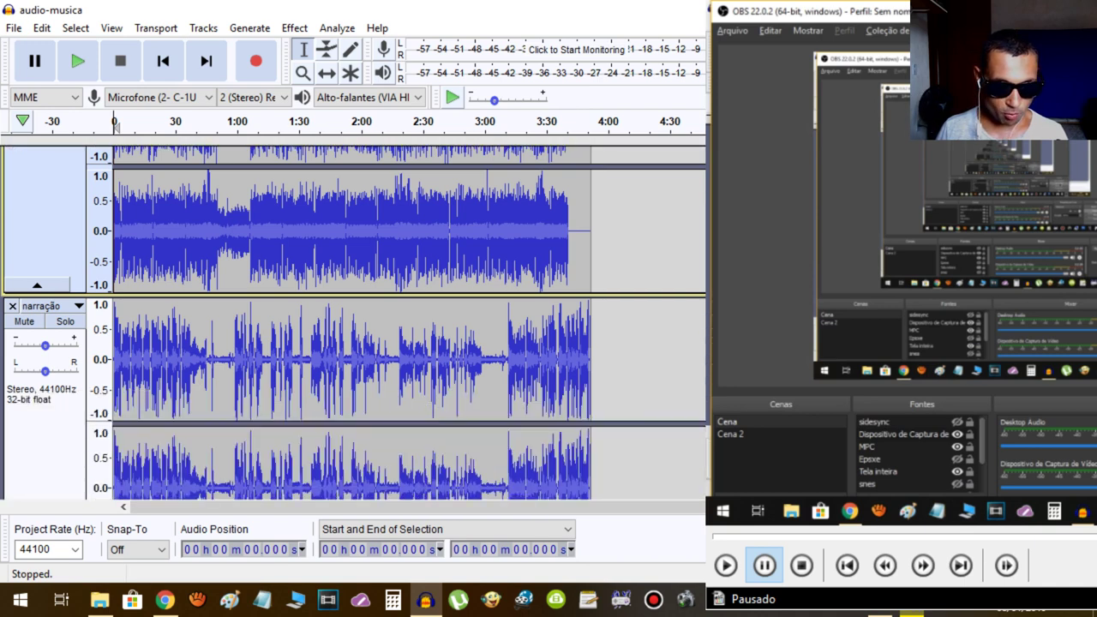
scroll(353, 323, "up", 2)
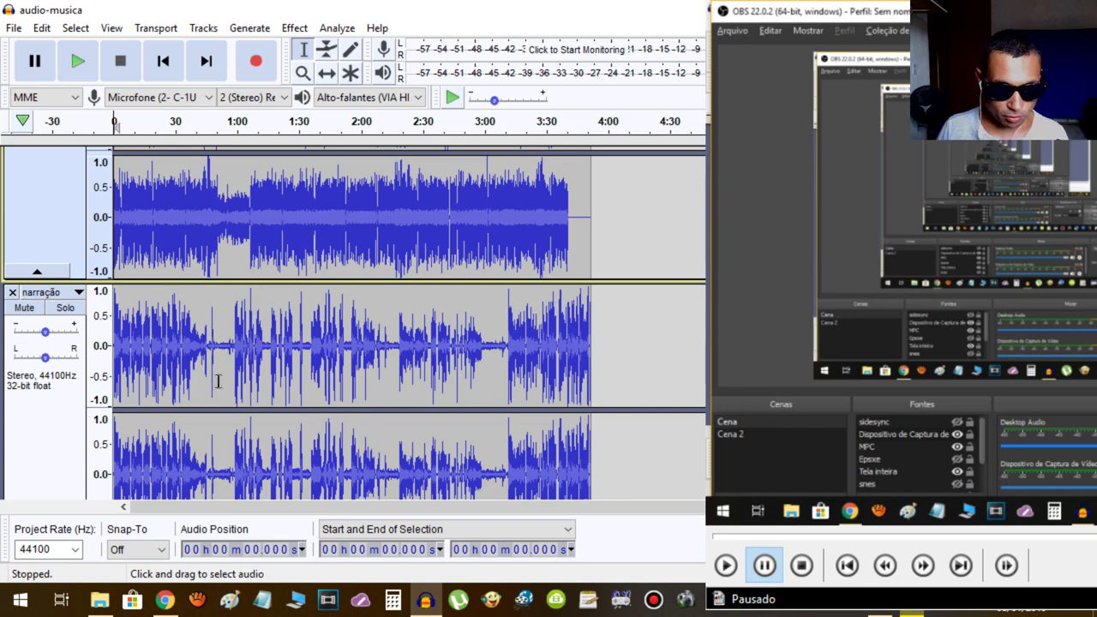
scroll(353, 323, "up", 3)
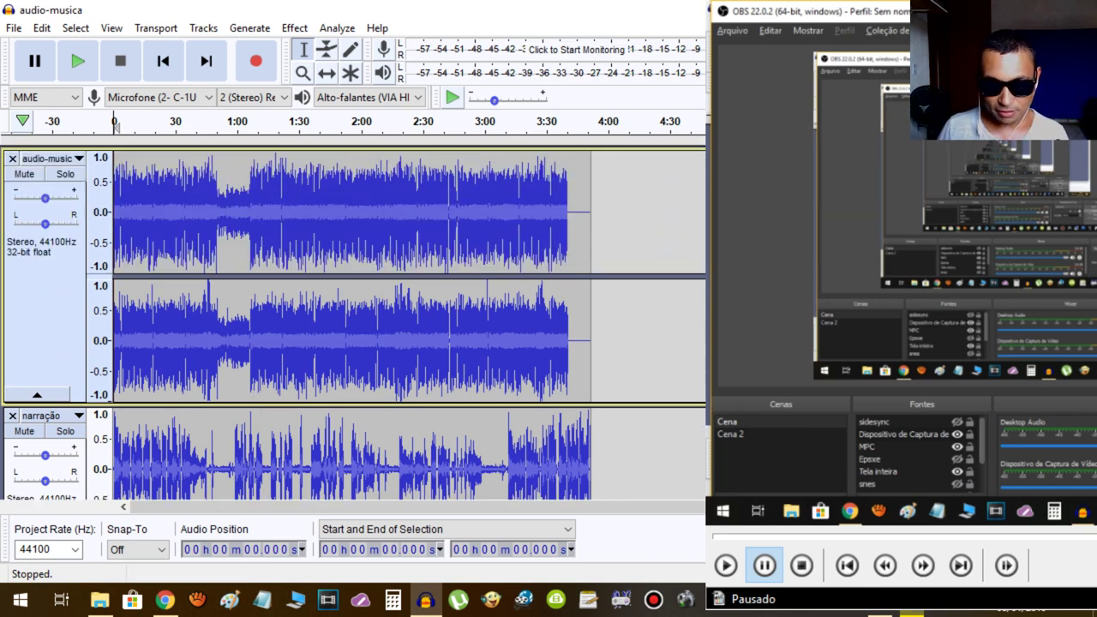
scroll(353, 323, "down", 3)
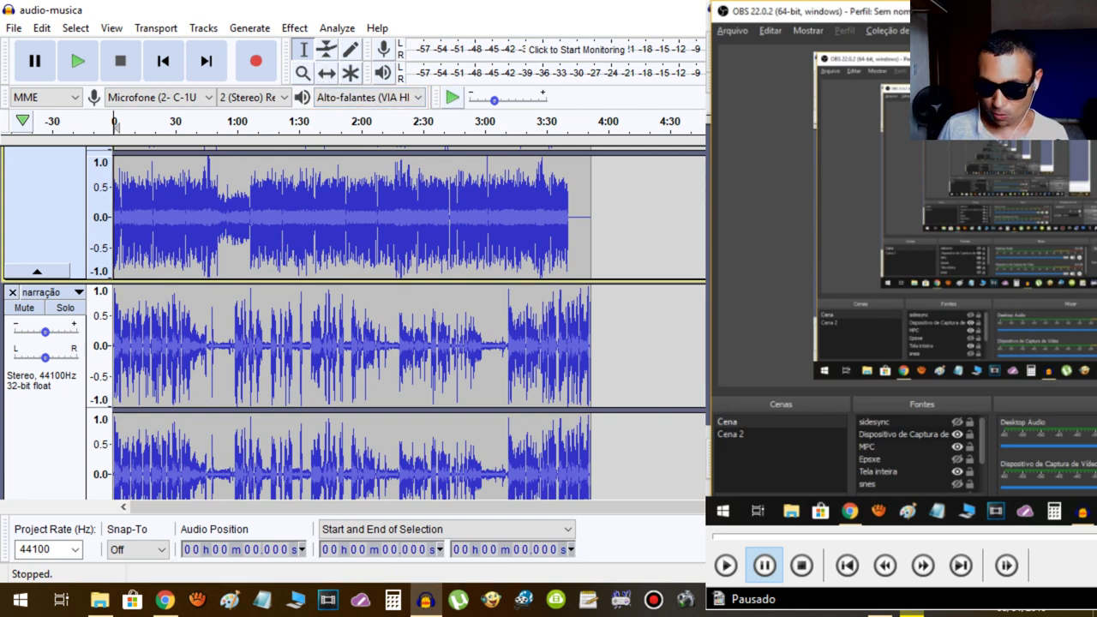
scroll(353, 326, "up", 3)
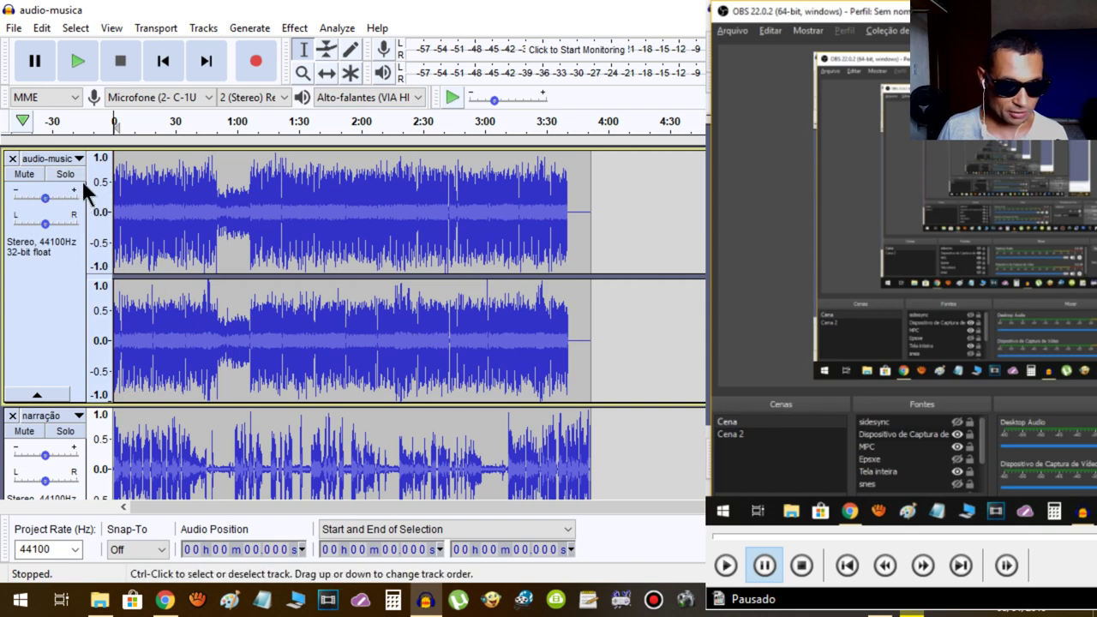
left_click(25, 174)
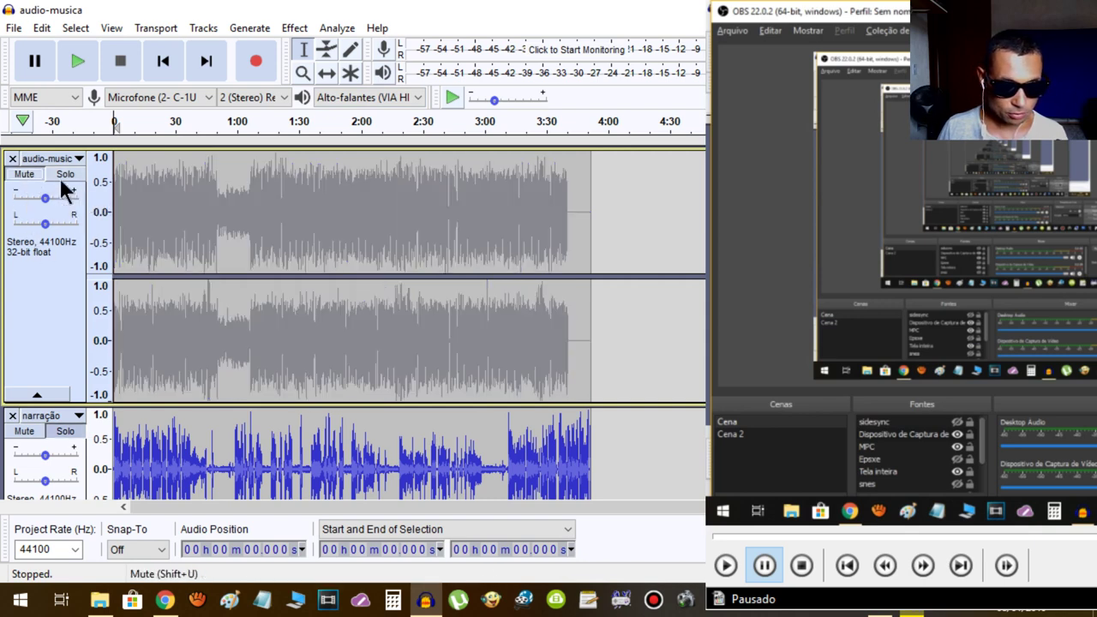
left_click(77, 61)
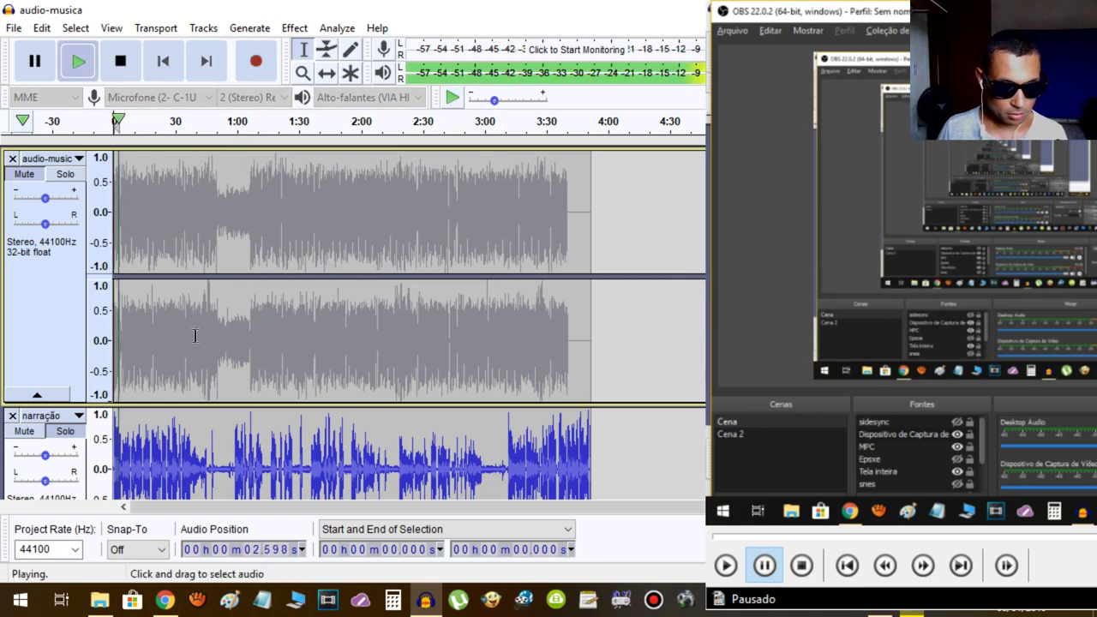
key("space")
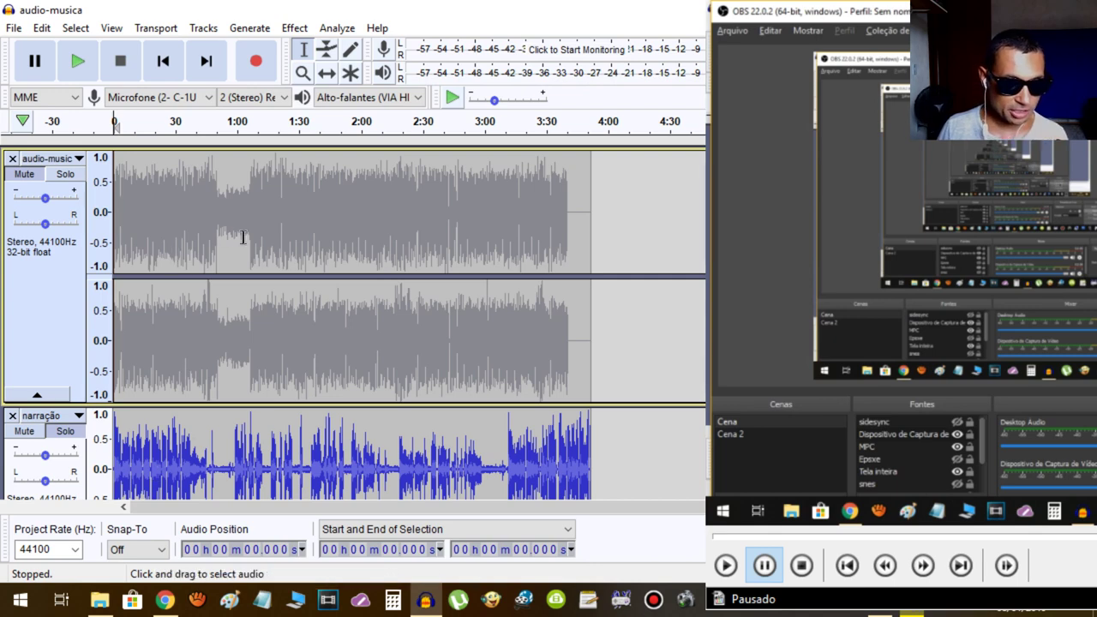
left_click(24, 174)
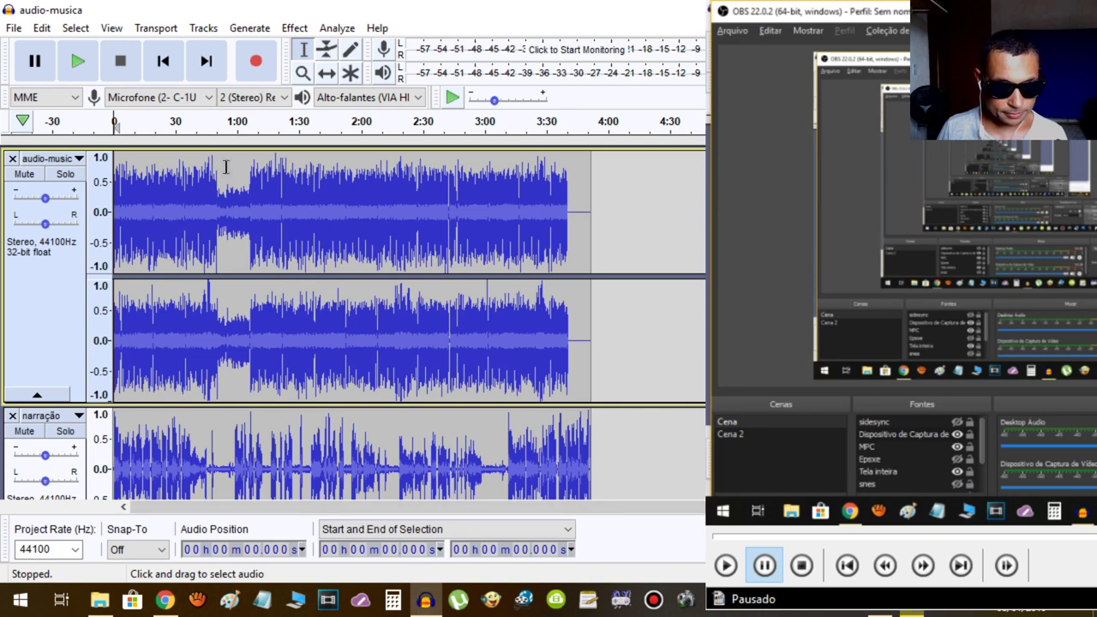
Move the narração track later in time with the Time Shift tool so it starts at about 6.5 s
left_click(327, 73)
mouse_move(186, 454)
left_mouse_down()
mouse_move(201, 456)
mouse_move(180, 439)
left_mouse_up()
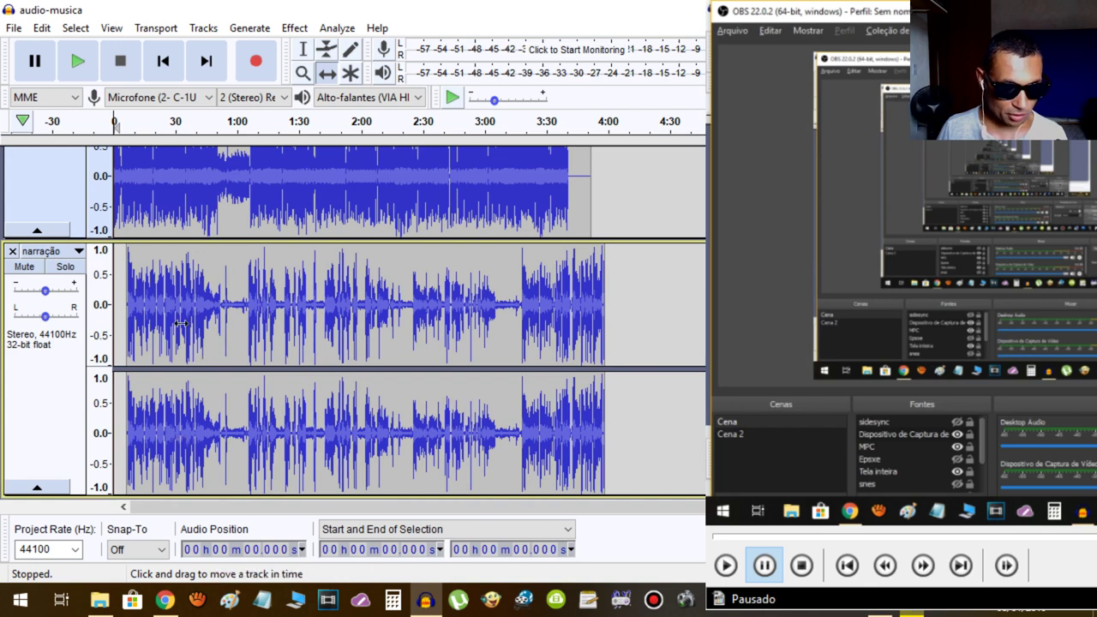
scroll(181, 322, "up", 3, "ctrl")
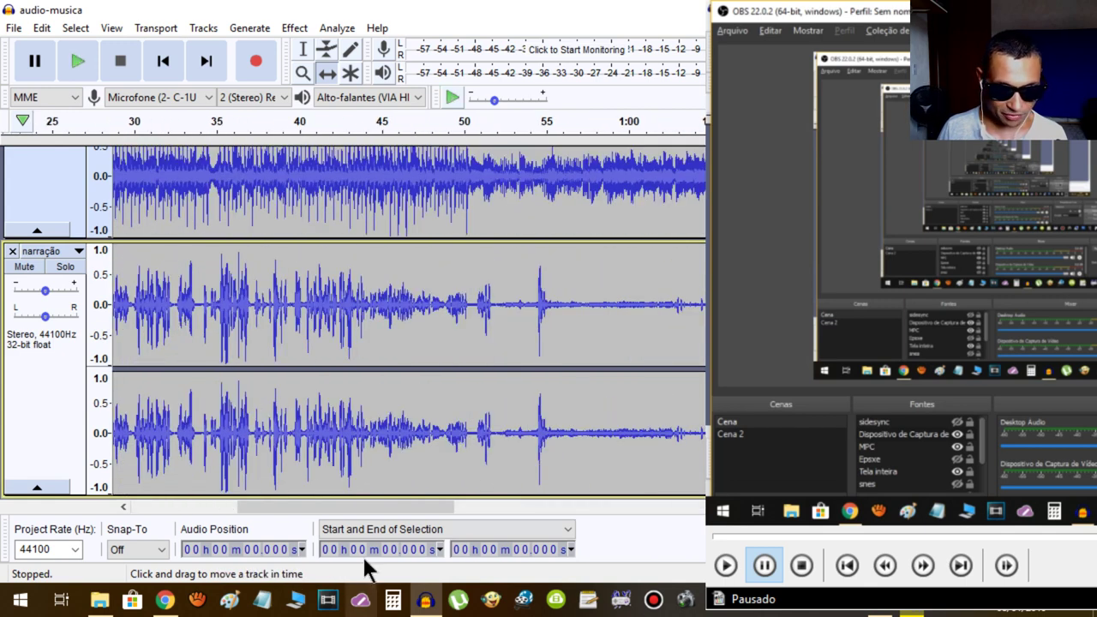
left_click_drag(354, 506, 219, 514)
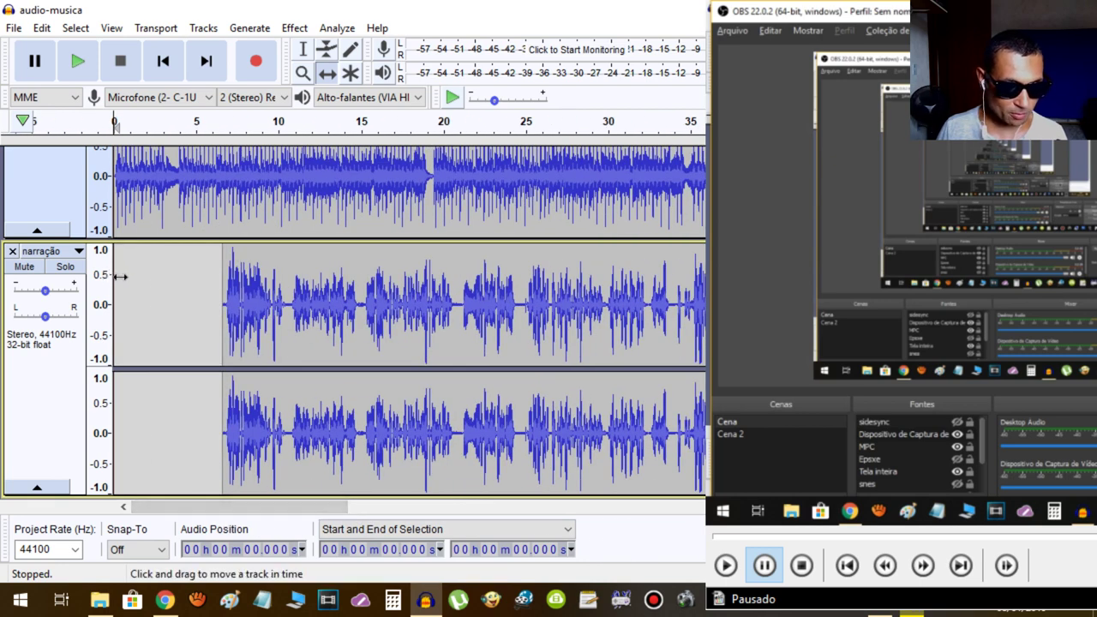
Play the mix from about 0.3 s with the Selection tool to check the music intro before the narration
left_click(303, 49)
left_click(118, 260)
key("space")
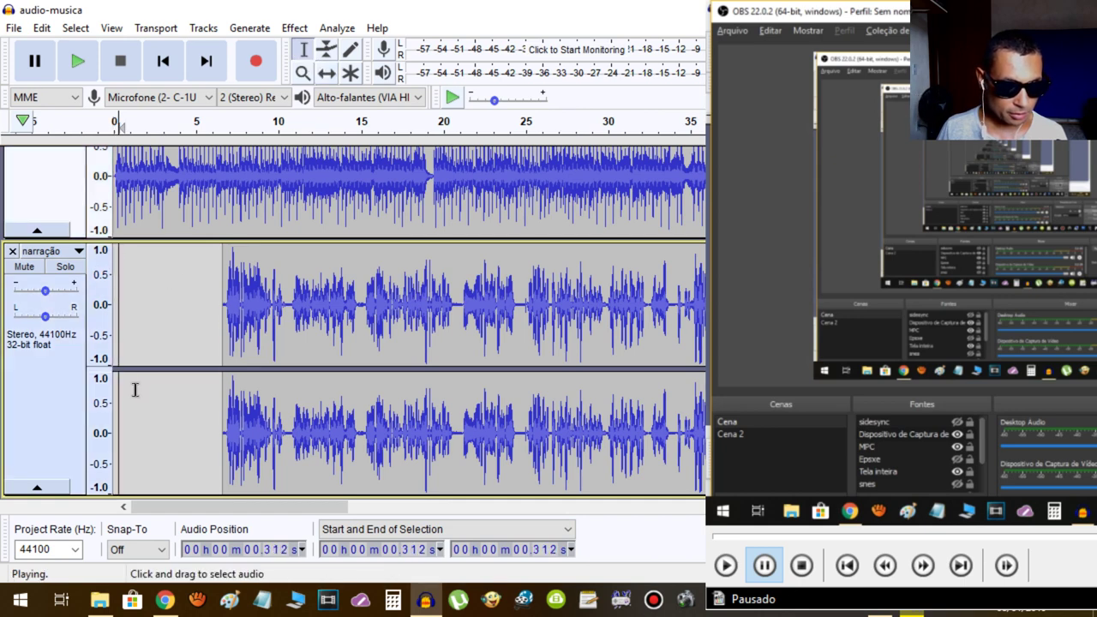
key("space")
key("space")
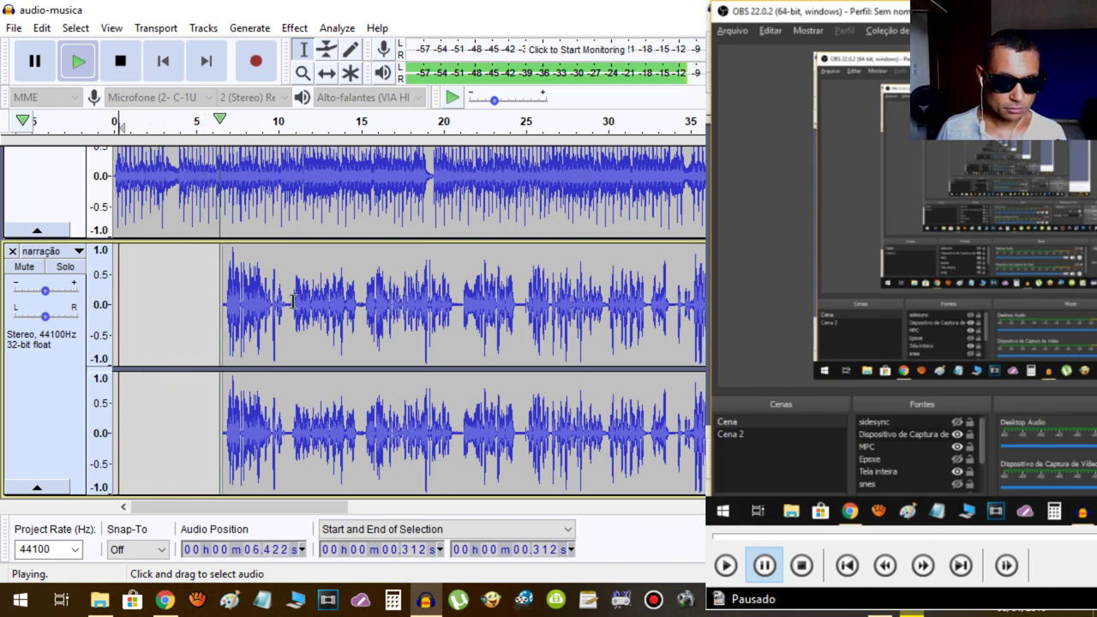
key("space")
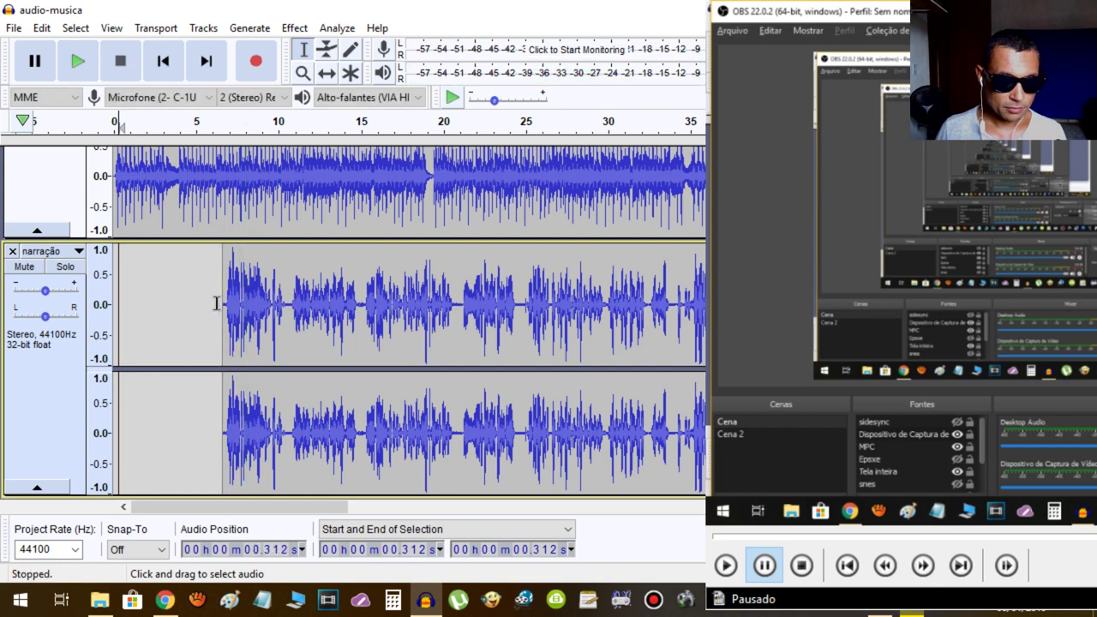
Shift the narração track earlier so it starts at about 3.6 s, and play back the new narration entry
left_click(326, 72)
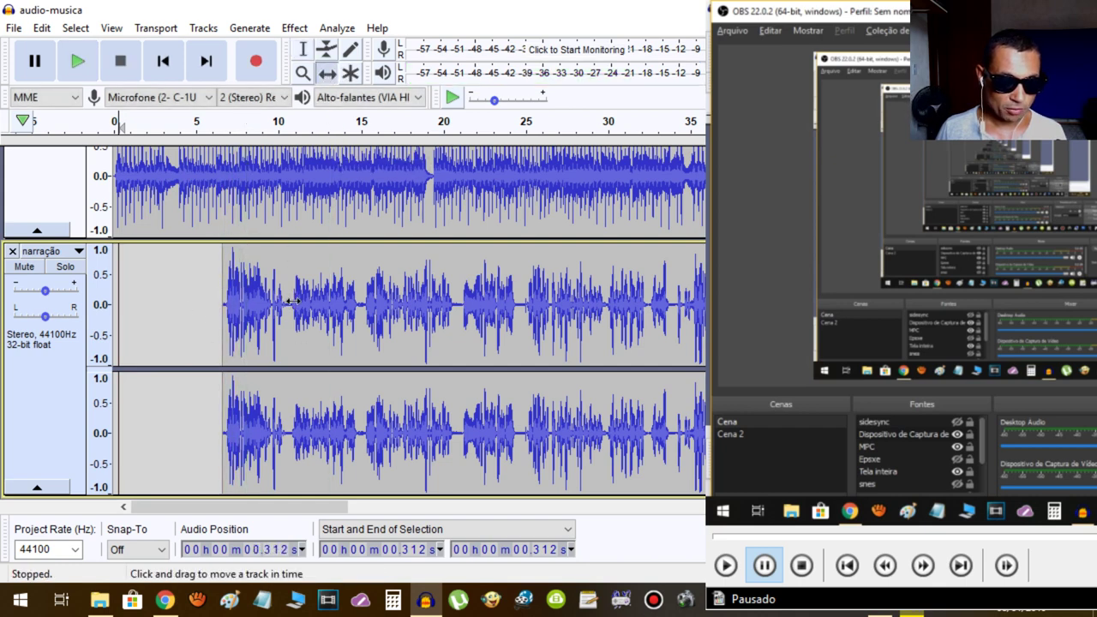
left_click_drag(292, 300, 244, 300)
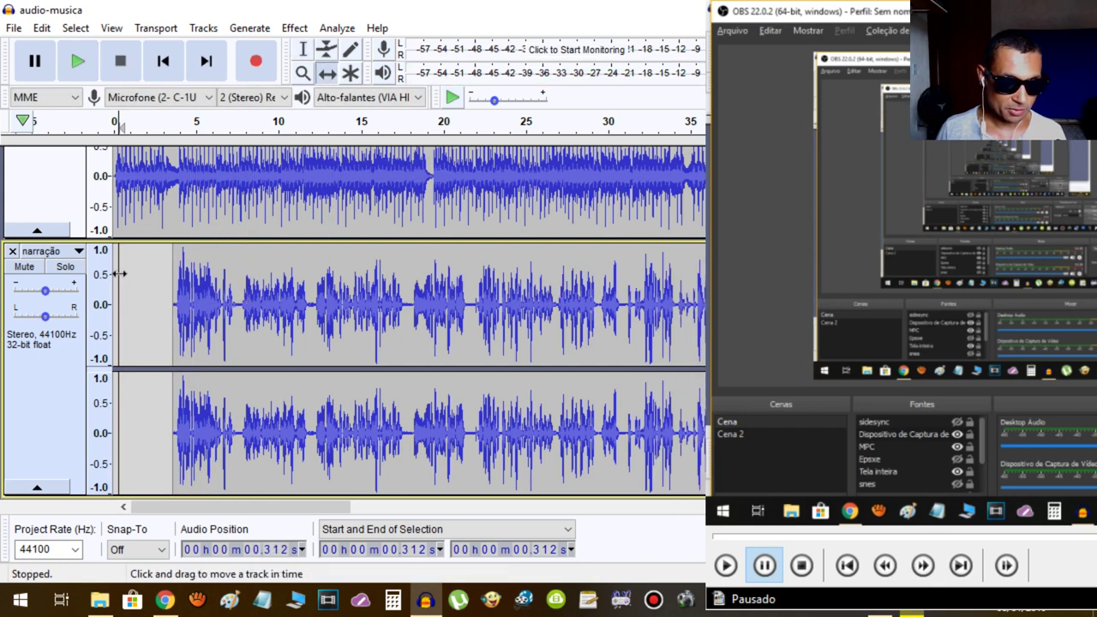
key("space")
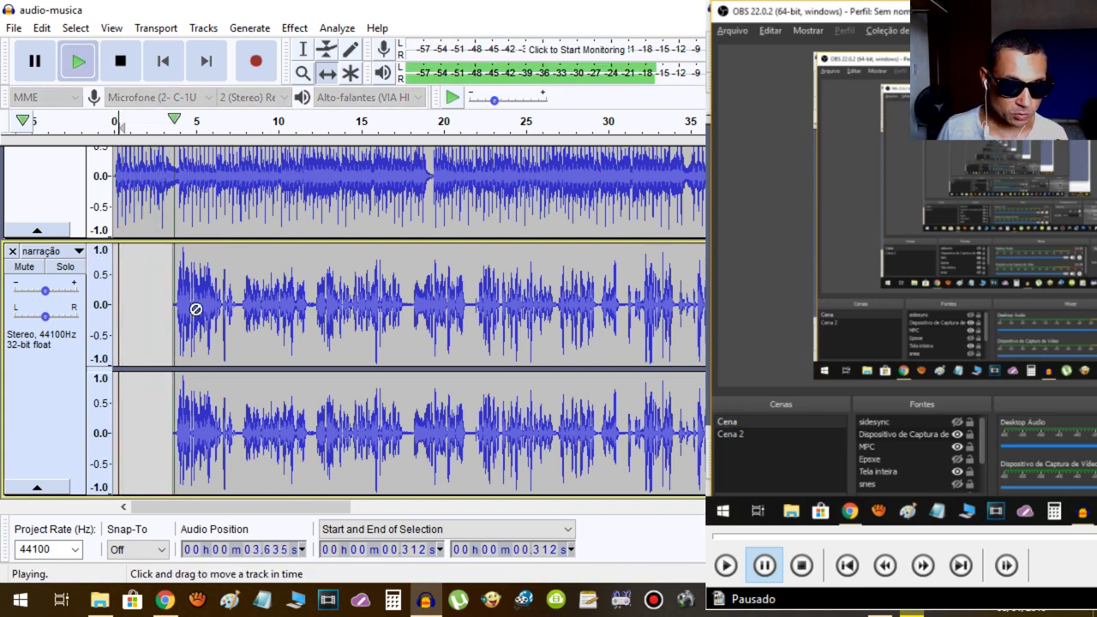
key("space")
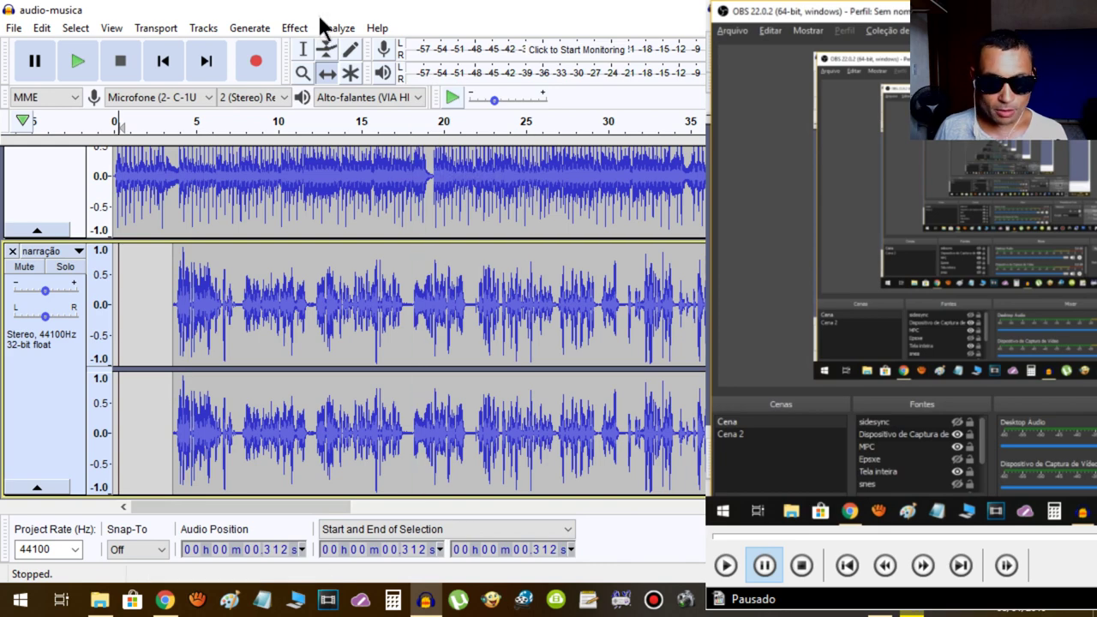
Delete the narração track's audio from about 54.7 s to its end
left_click(304, 49)
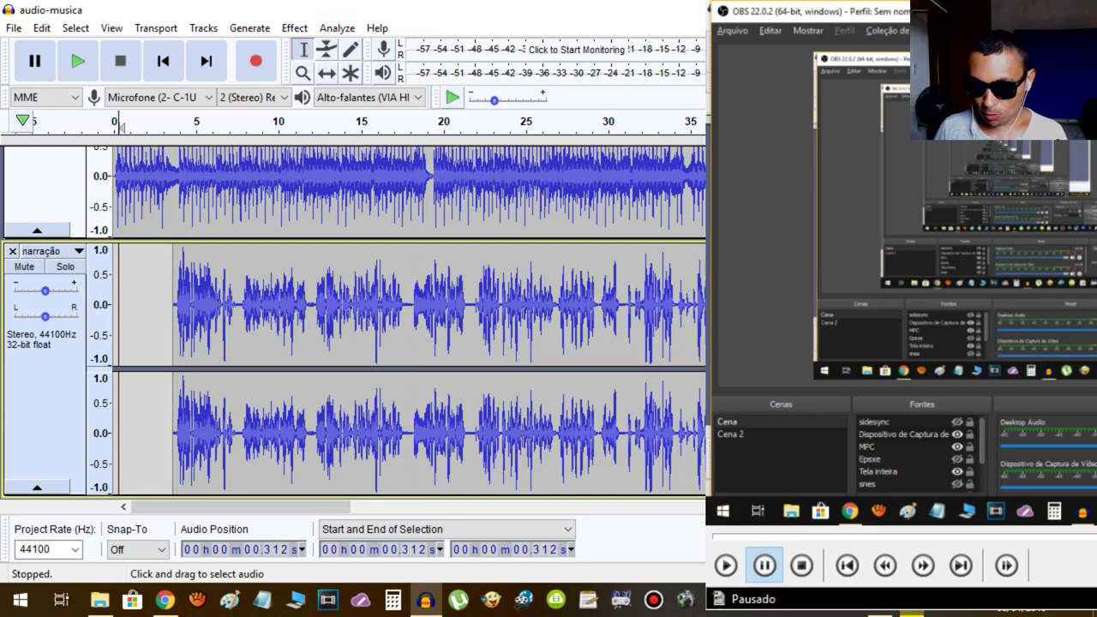
scroll(353, 323, "down", 1)
scroll(353, 323, "right", 15)
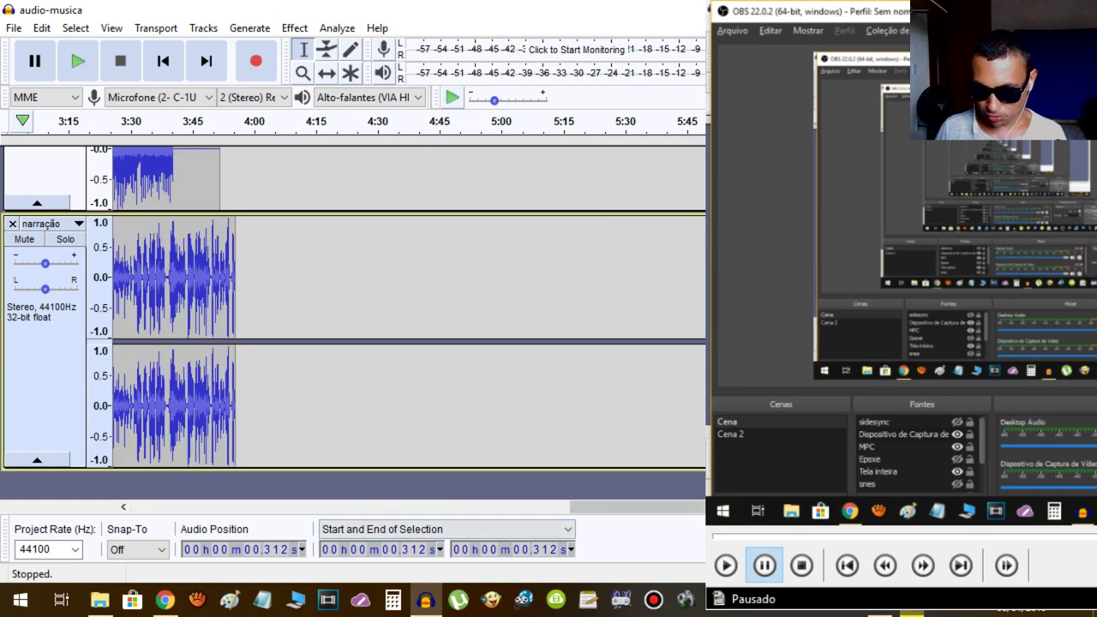
left_click_drag(690, 507, 300, 511)
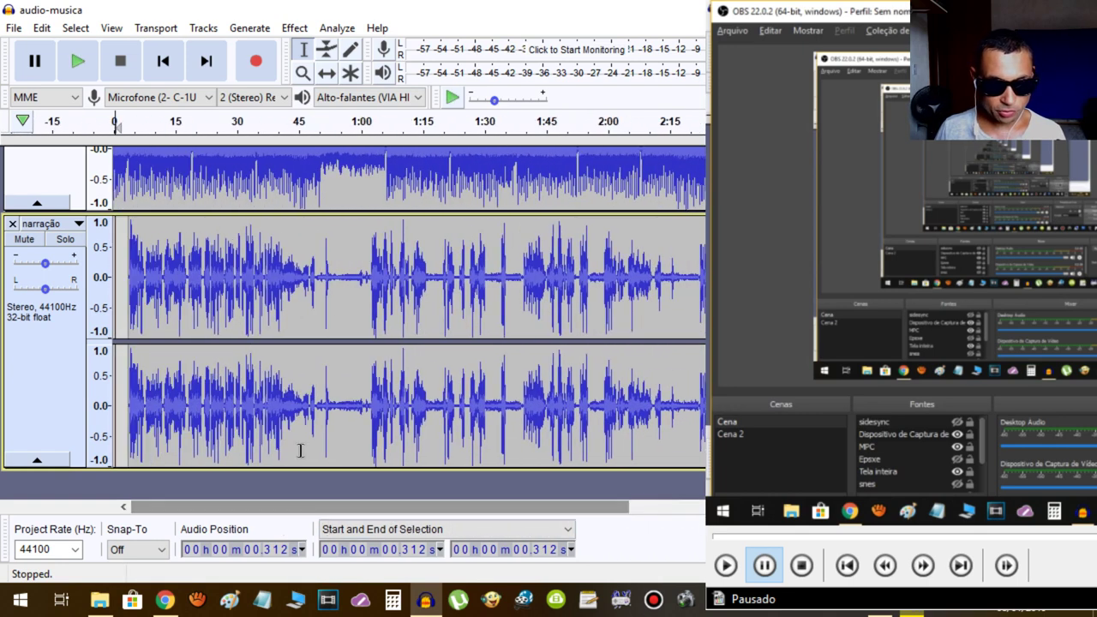
left_click_drag(339, 274, 705, 279)
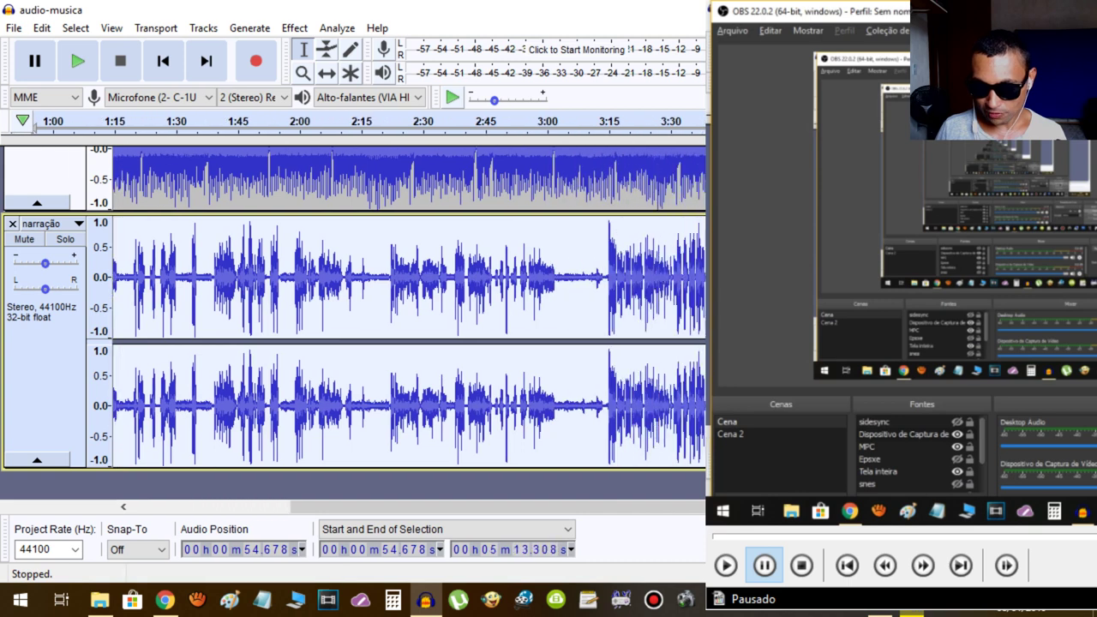
key("Delete")
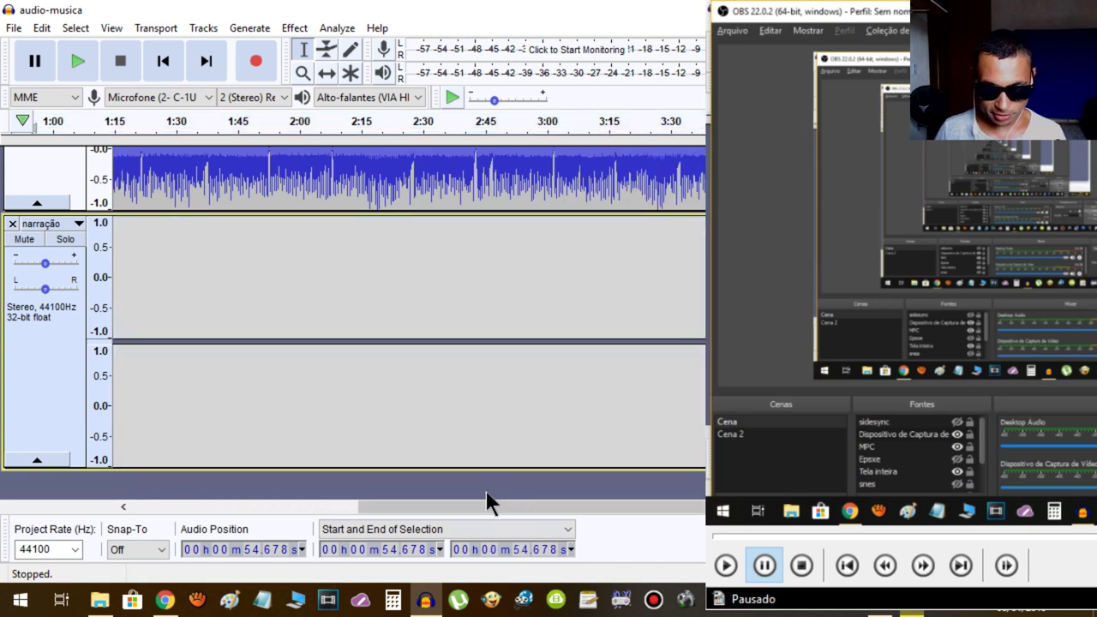
Delete the audio-musica track's audio from about 1 min 2.4 s to its end
left_click_drag(487, 504, 197, 507)
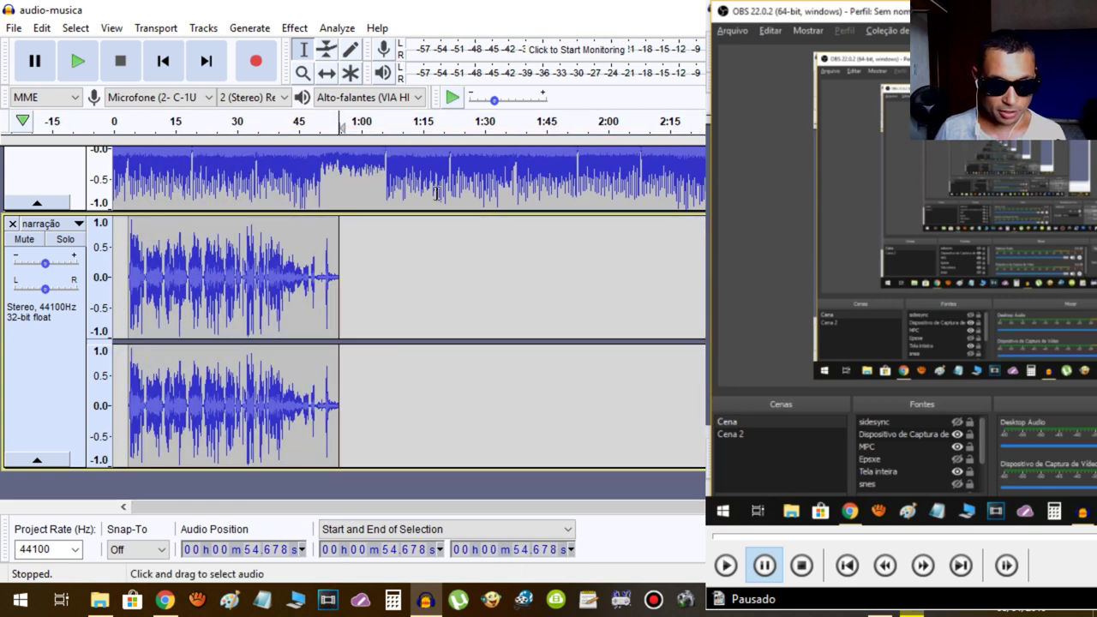
left_click_drag(373, 182, 754, 184)
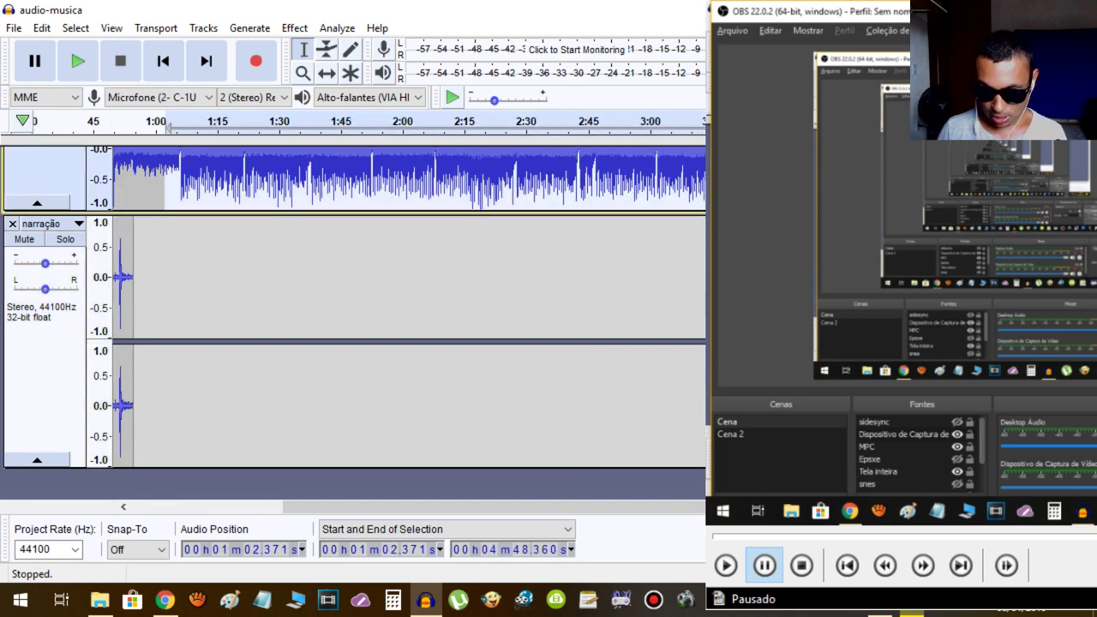
key("Delete")
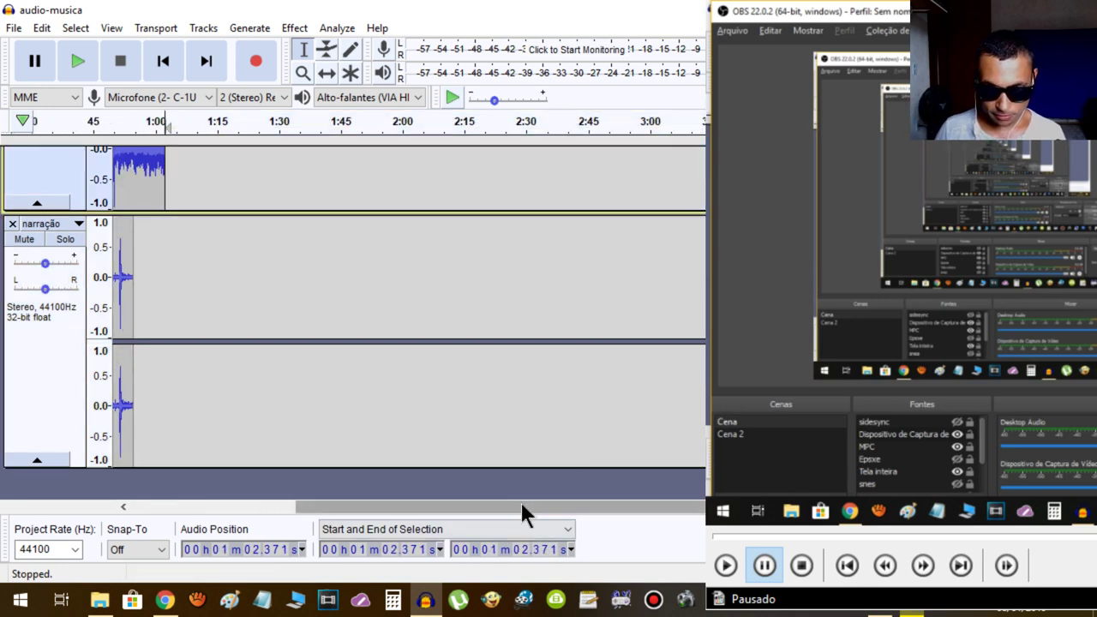
left_click_drag(520, 506, 257, 510)
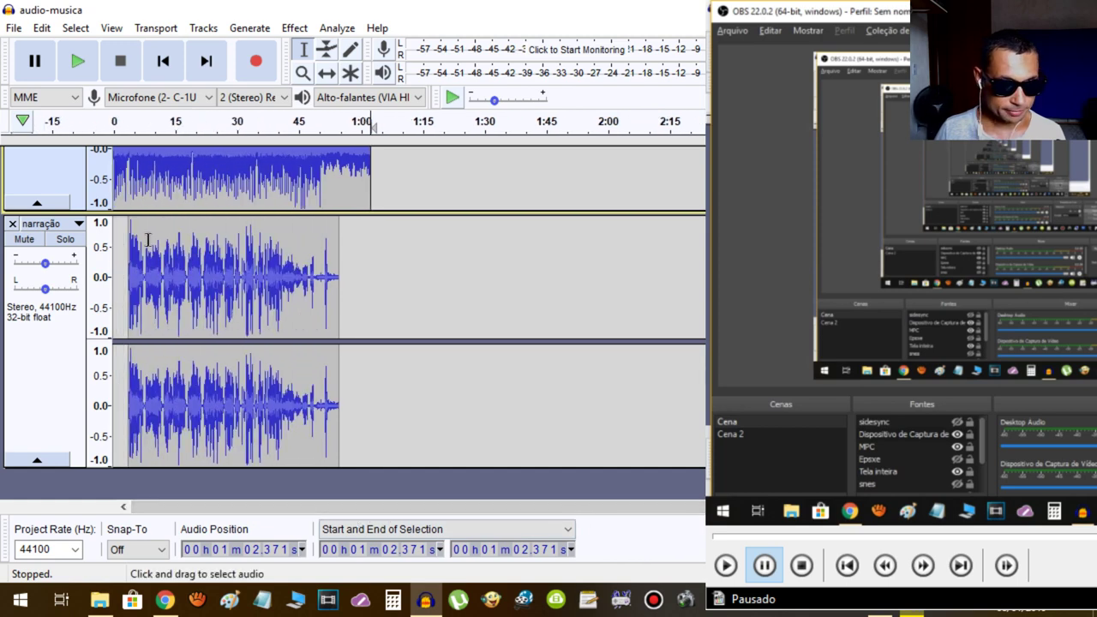
Play the trimmed mix from about 0.08 s to just past the narration's entry, and stop playback
scroll(318, 387, "up", 4)
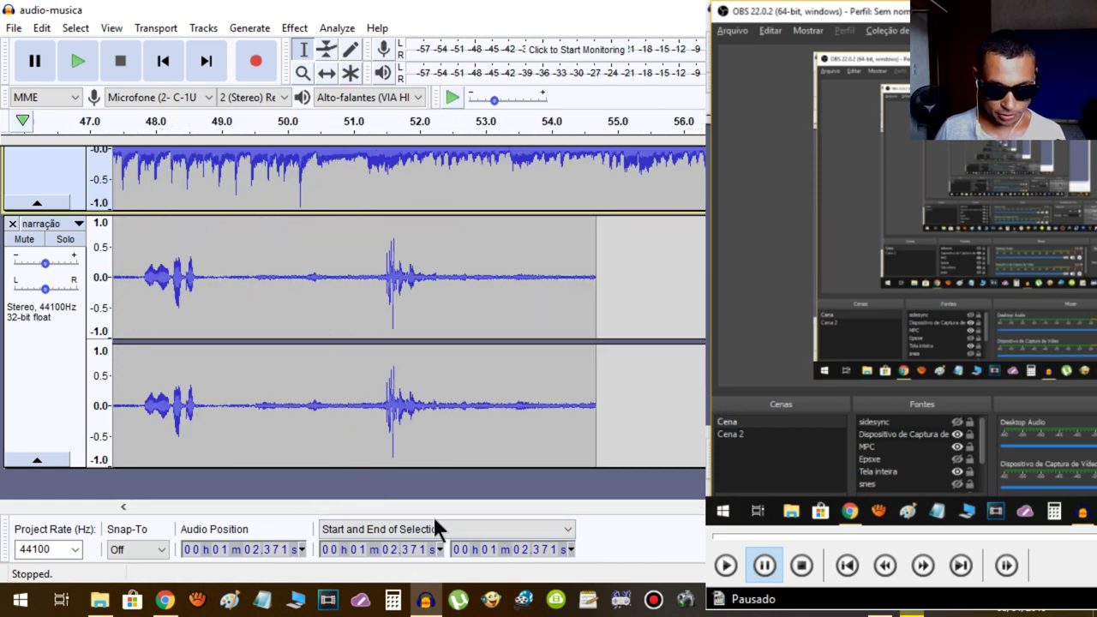
left_click_drag(428, 506, 128, 496)
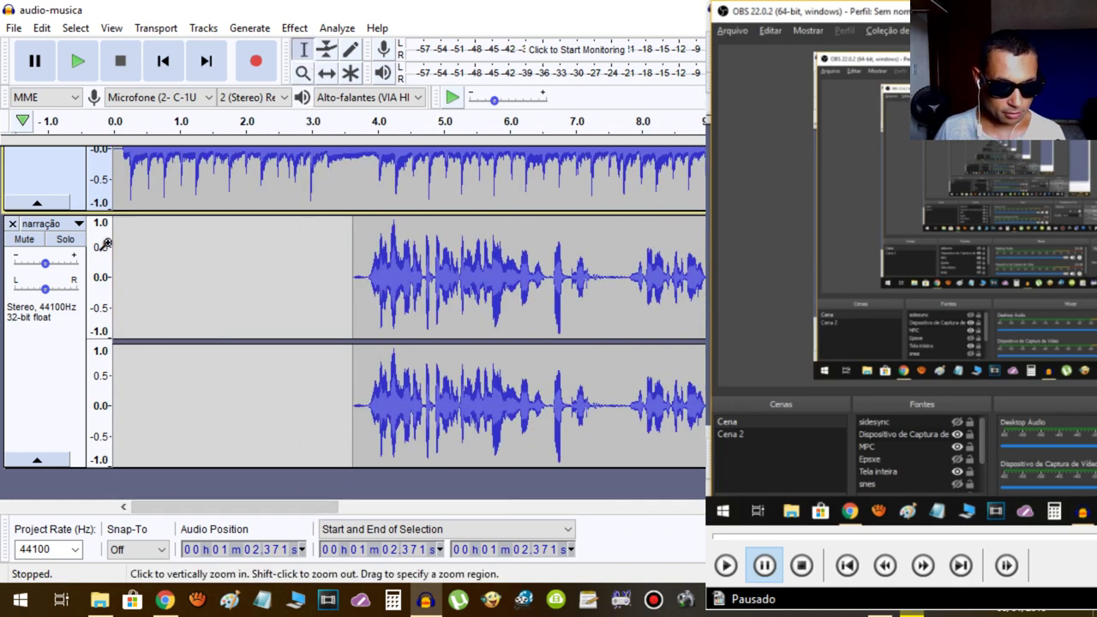
left_click(120, 274)
key("space")
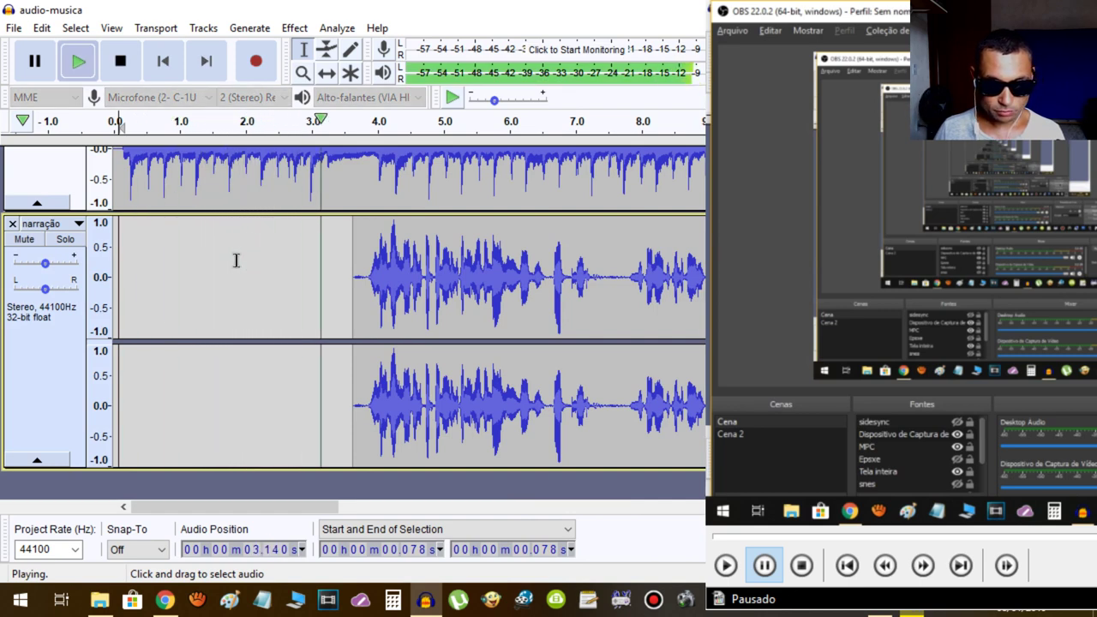
scroll(235, 260, "up", 3)
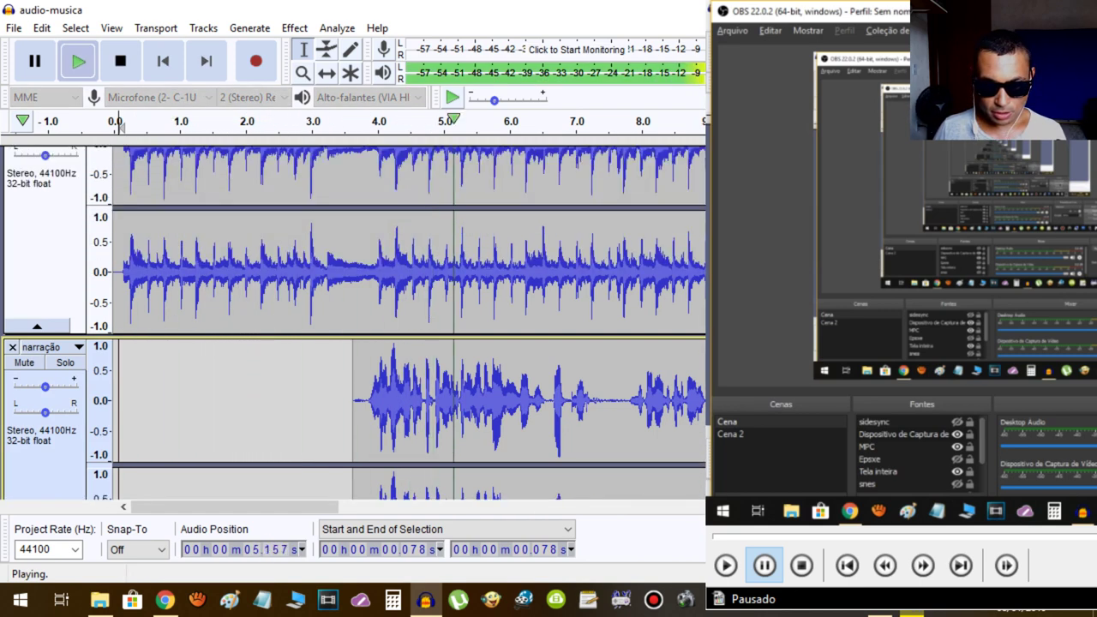
scroll(526, 321, "up", 1)
key("space")
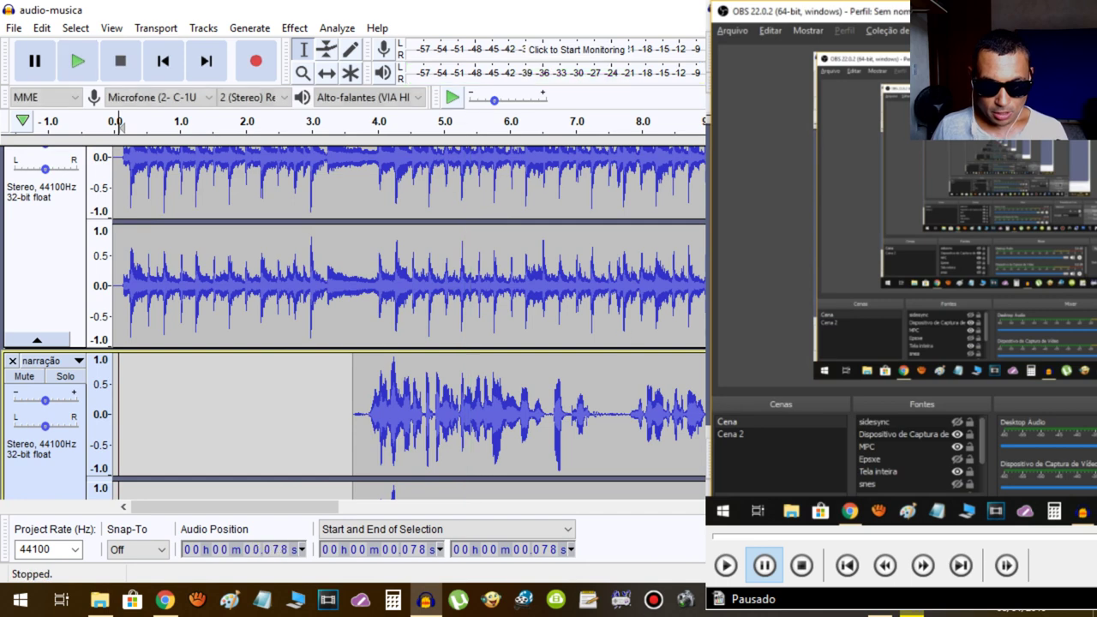
Shape the audio-musica track with the Envelope tool, fading from full level at about 3.6 s to about 0.35 at 4.3 s
left_click(354, 326)
scroll(354, 324, "up", 2)
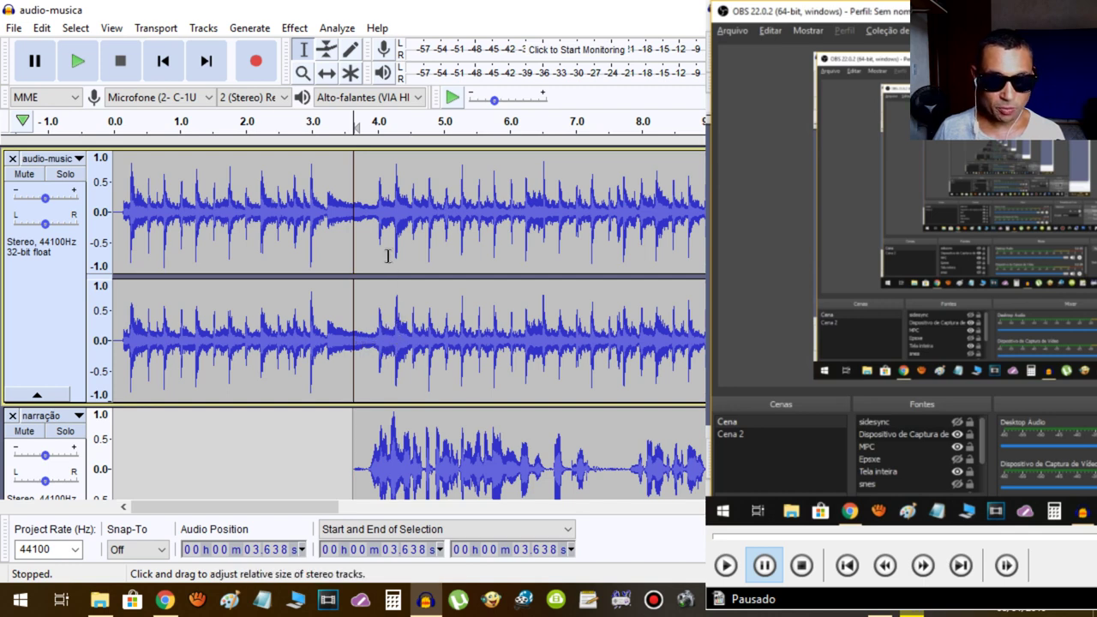
left_click(328, 55)
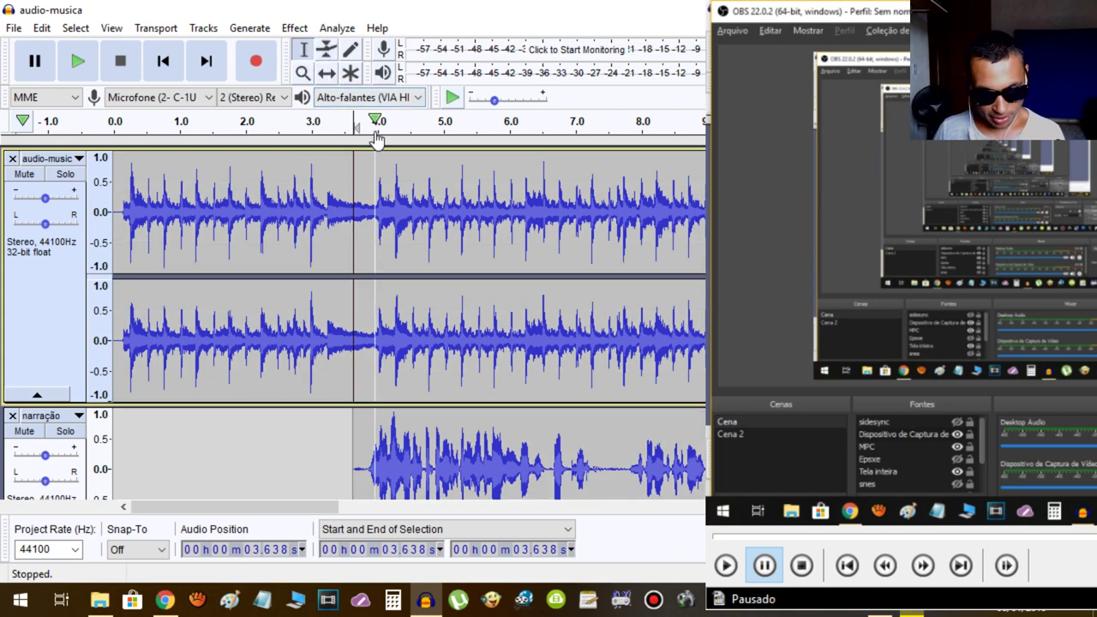
key("F2")
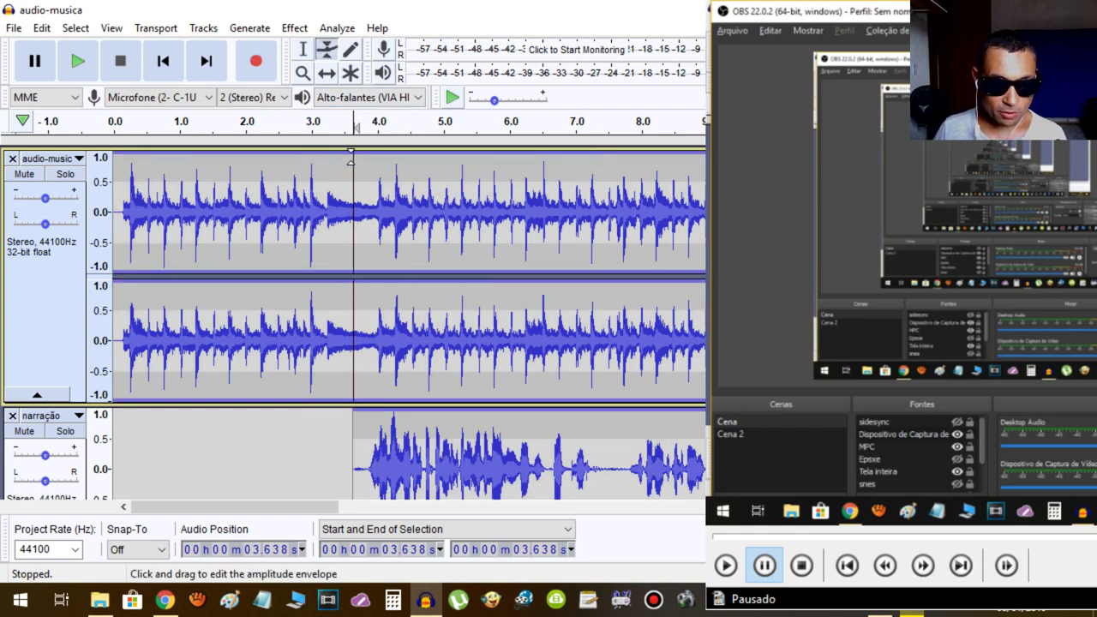
left_click(352, 212)
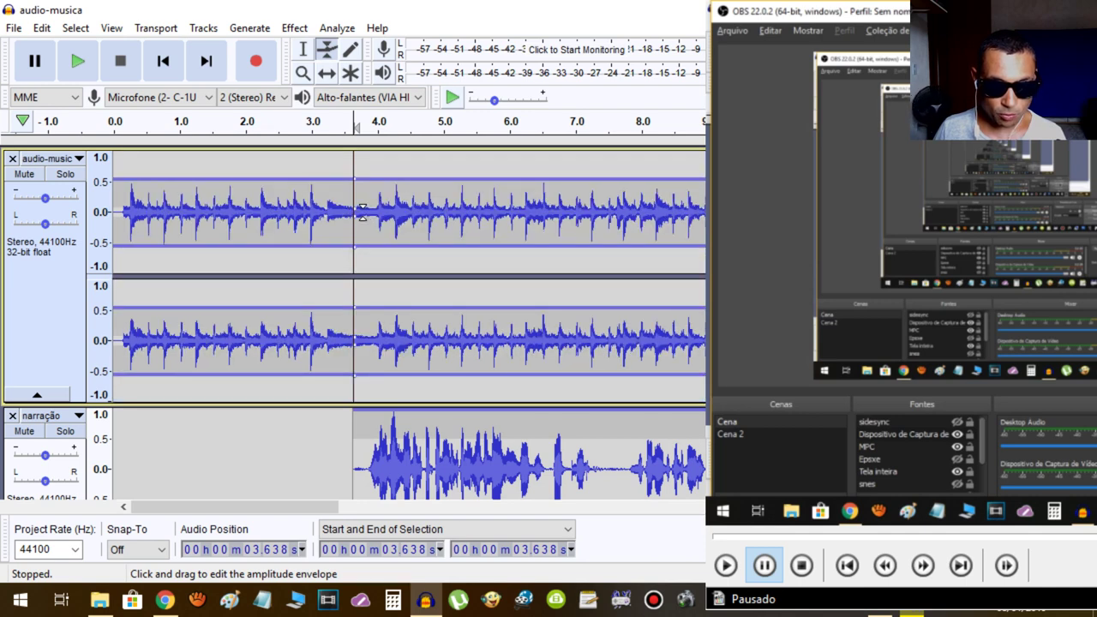
left_click(363, 213)
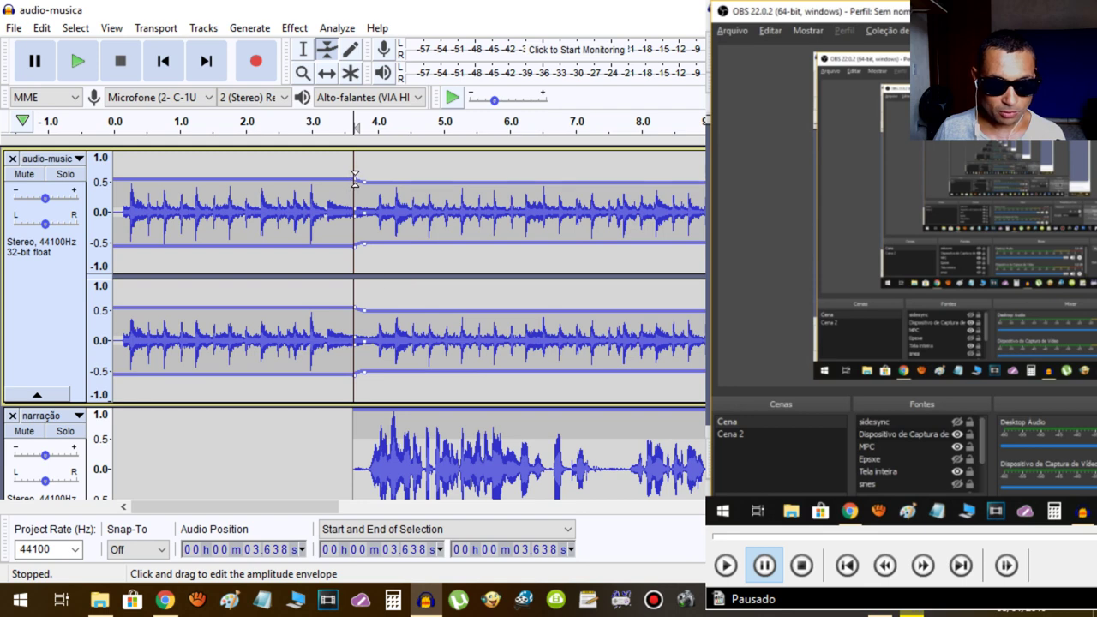
left_click_drag(355, 177, 354, 155)
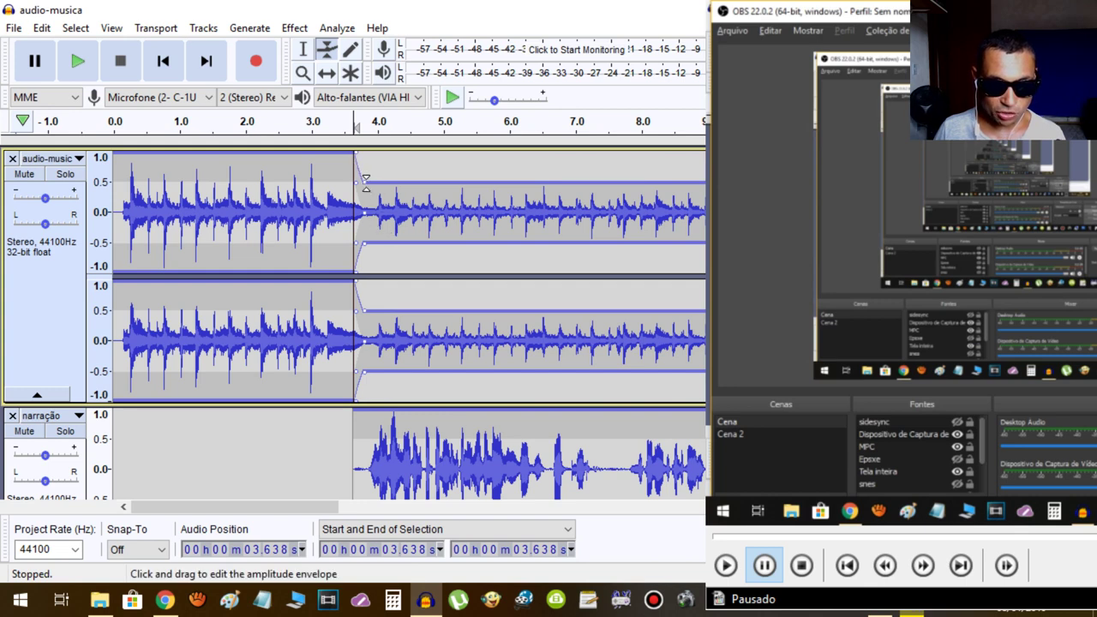
left_click_drag(365, 180, 400, 189)
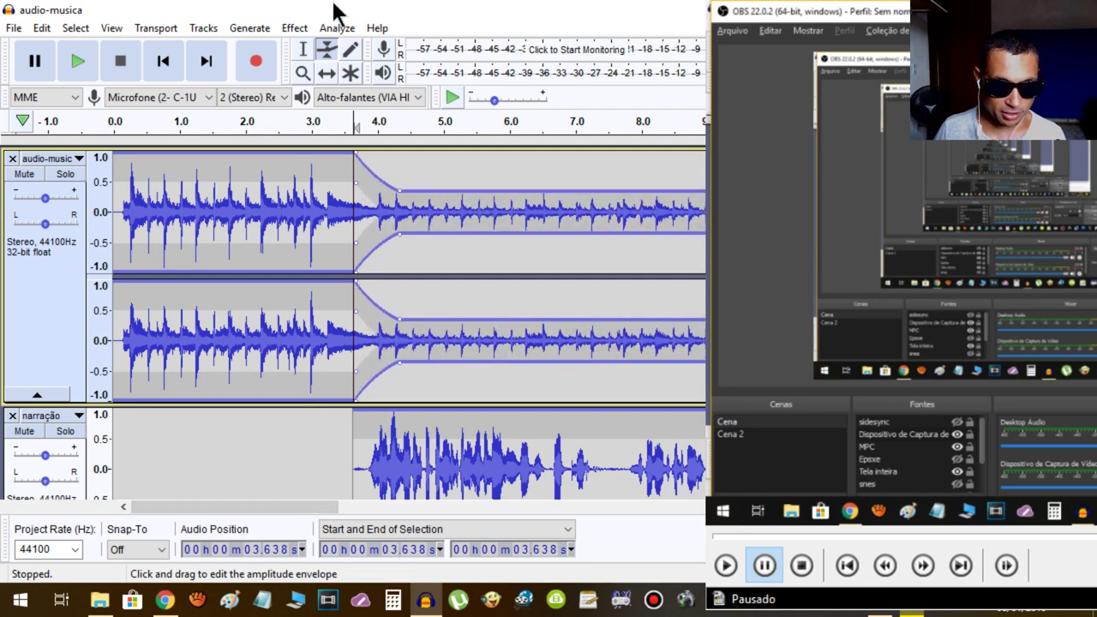
Play the mix from about 1.8 s to hear the music fade under the narration, and stop playback
left_click(302, 51)
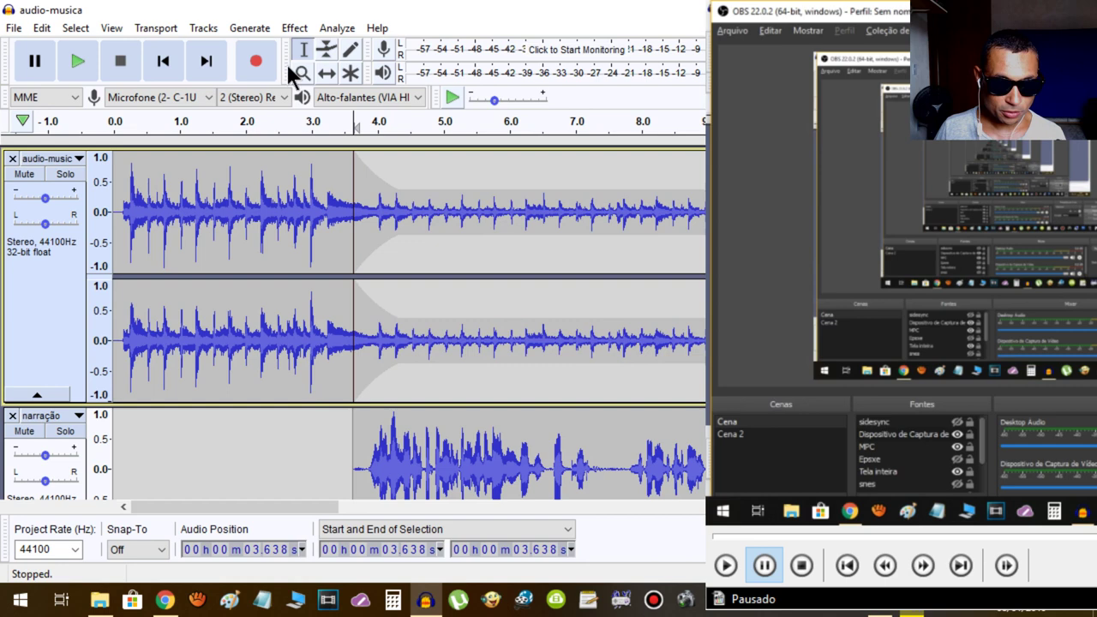
left_click(235, 446)
scroll(220, 444, "down", 4)
key("space")
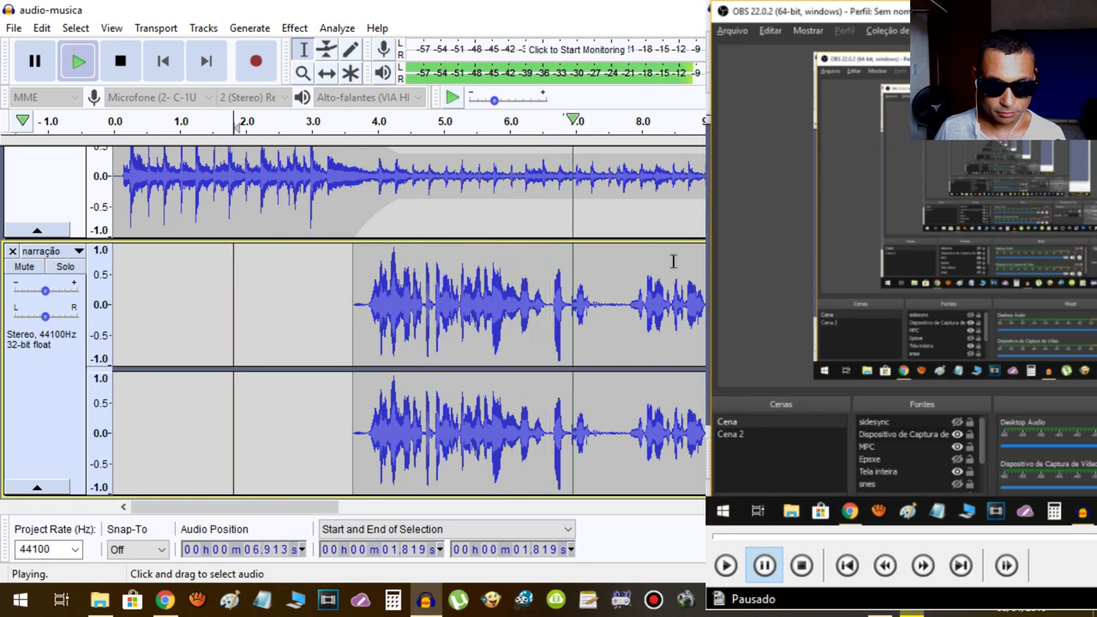
key("space")
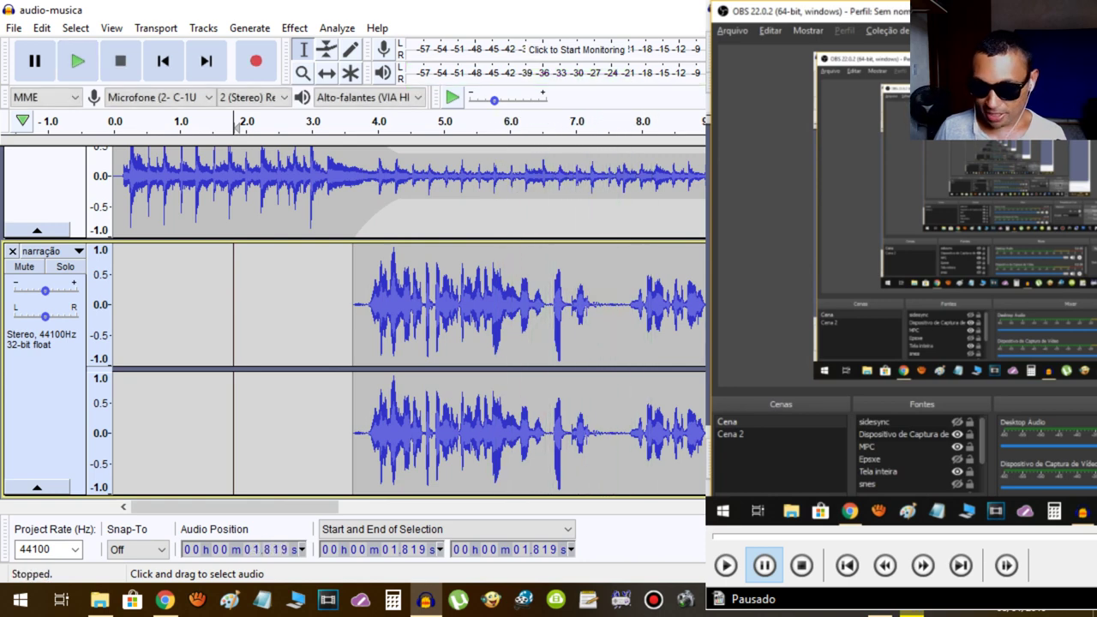
Lower the music's envelope point at about 4.3 s to a level of about 0.1
scroll(353, 323, "up", 3)
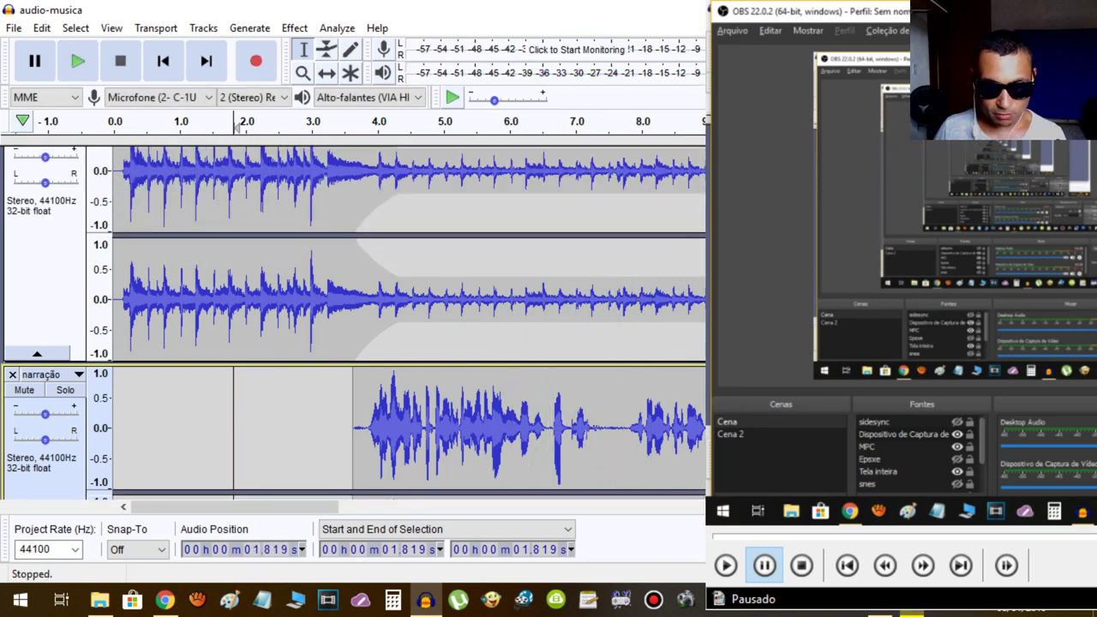
left_click(327, 53)
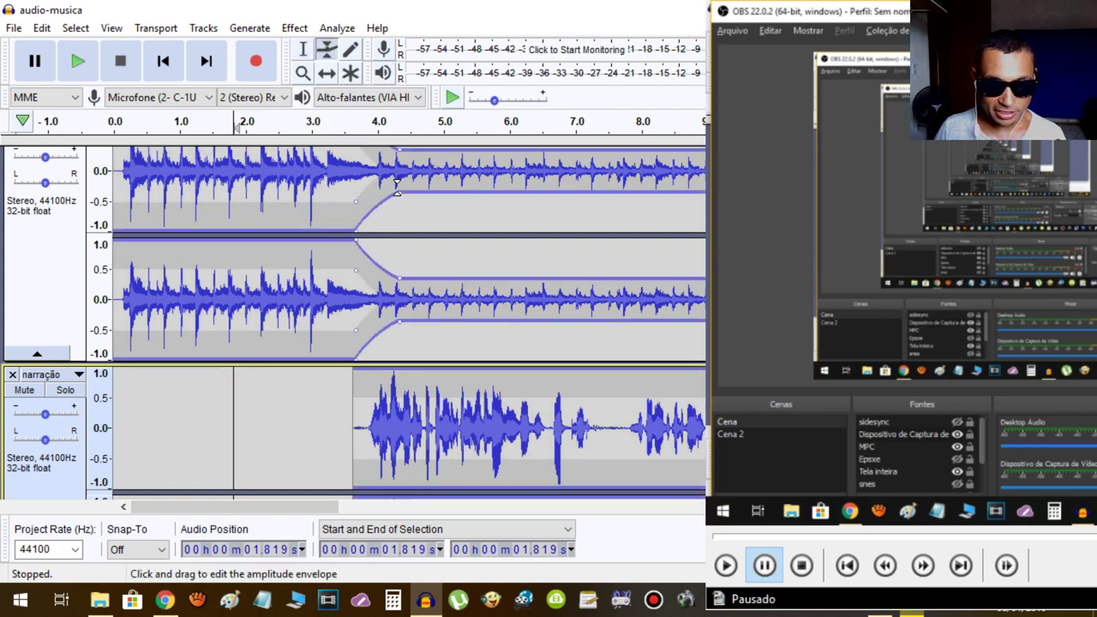
left_click_drag(399, 278, 398, 292)
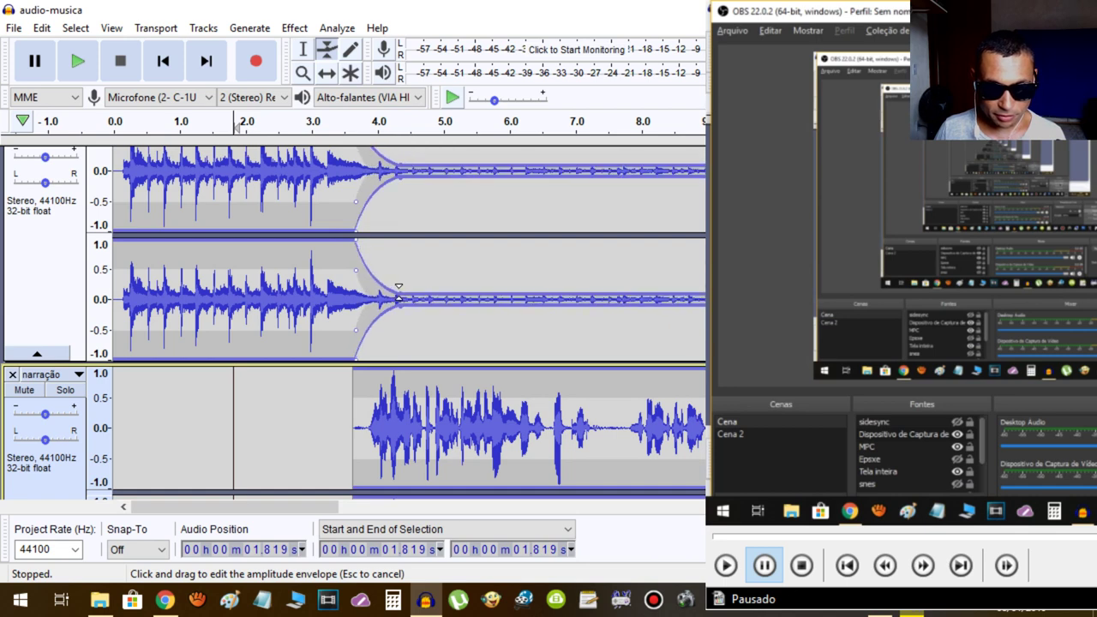
scroll(405, 294, "up", 1)
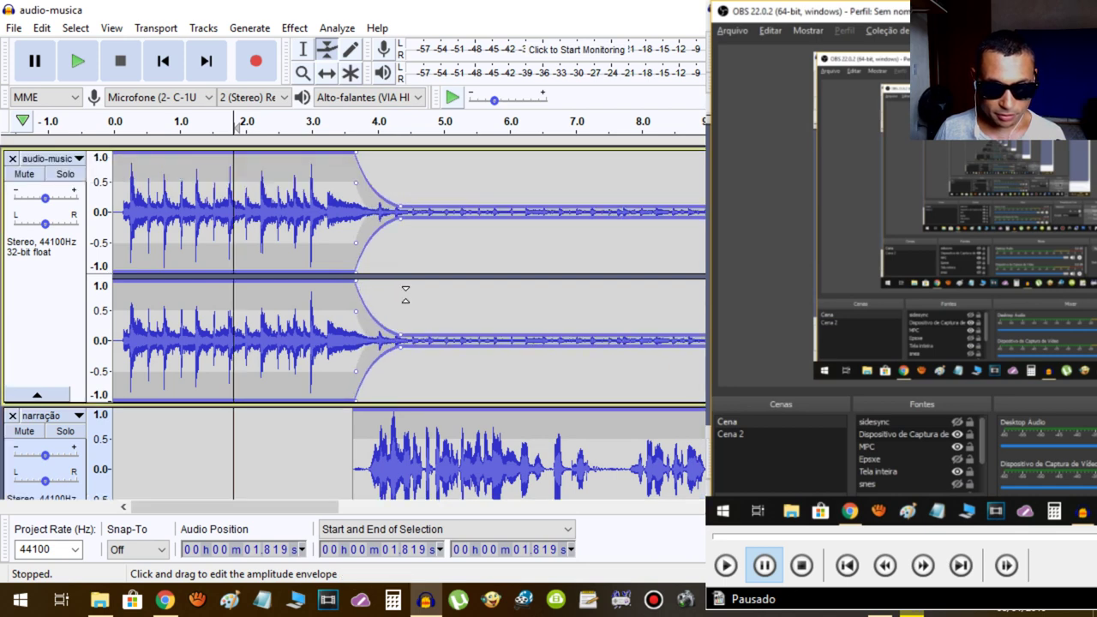
Play the mix from about 0.13 s to check the quieter music under the narration, and stop playback
left_click(304, 50)
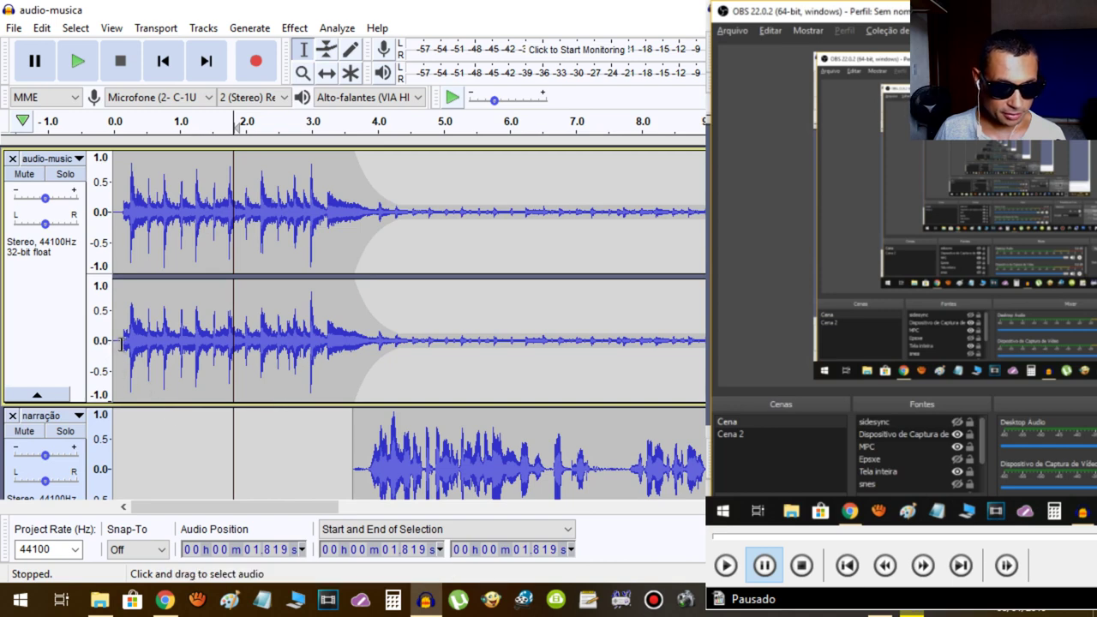
left_click(124, 379)
key("space")
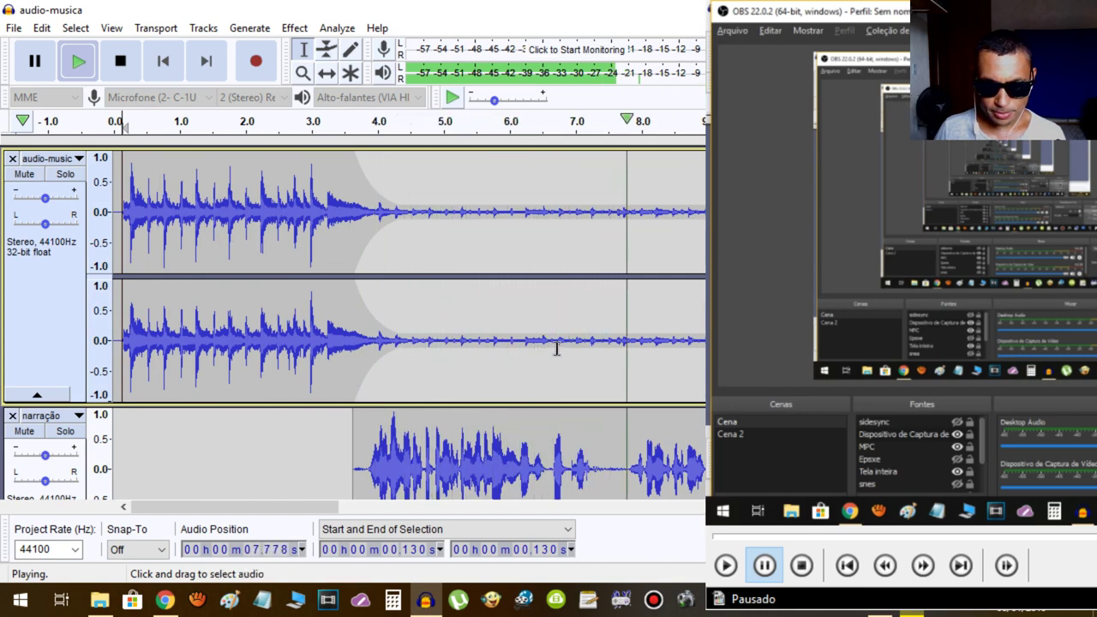
key("space")
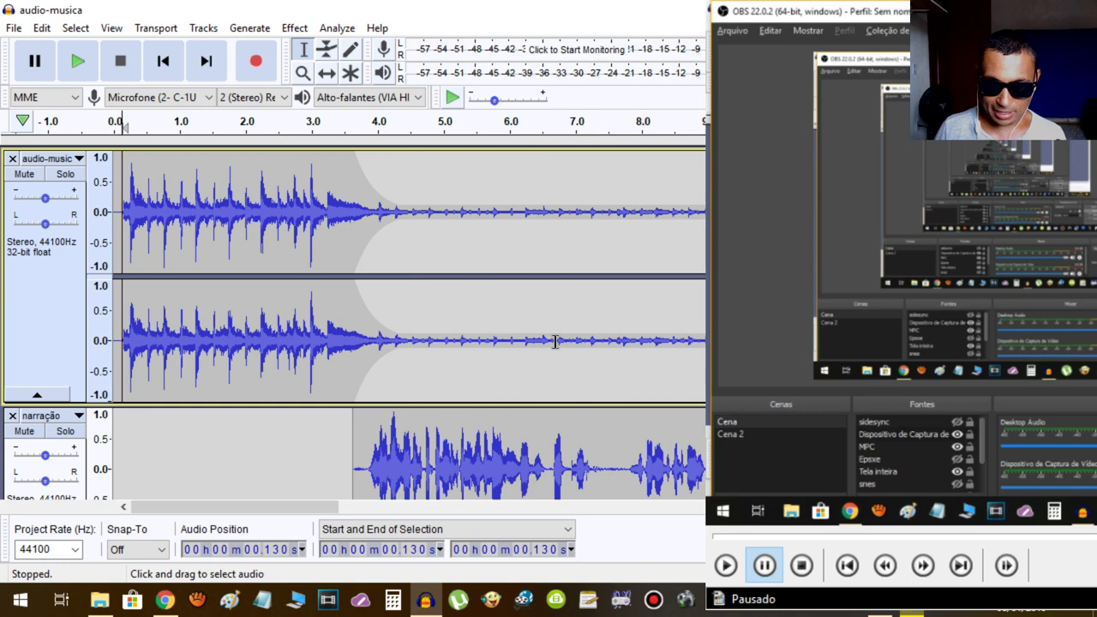
Replay the mix from about 0.17 s to hear the intro, the fade and a longer stretch of narration
left_click(126, 426)
scroll(129, 426, "down", 3)
key("space")
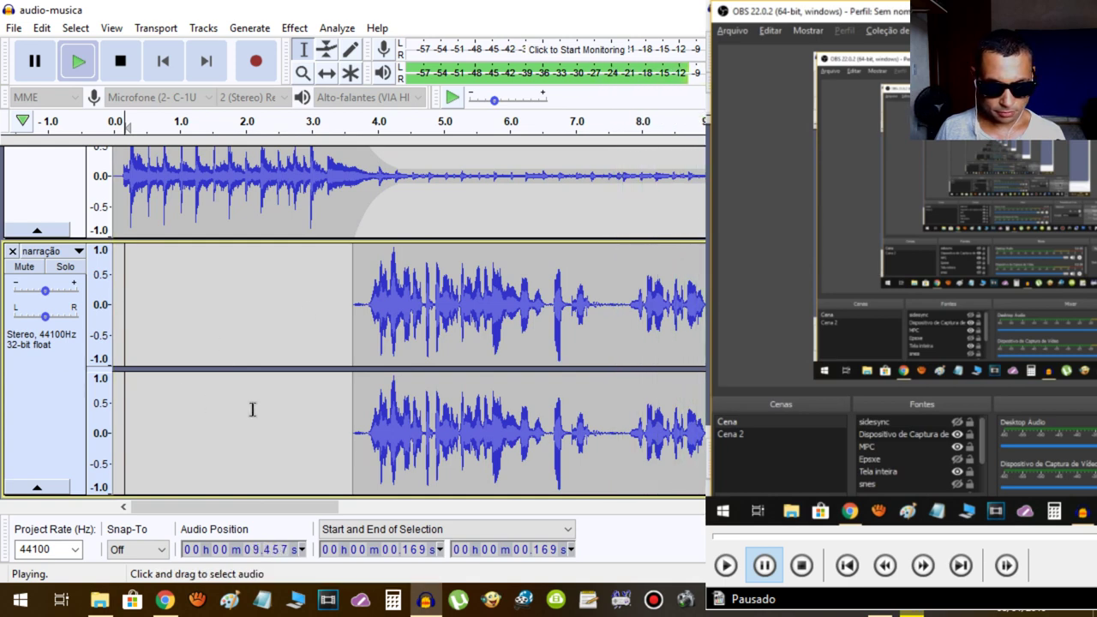
Place the cursor at about 17.35 s, where the narration phrase ends, and bring the music track into view
left_click_drag(253, 509, 575, 488)
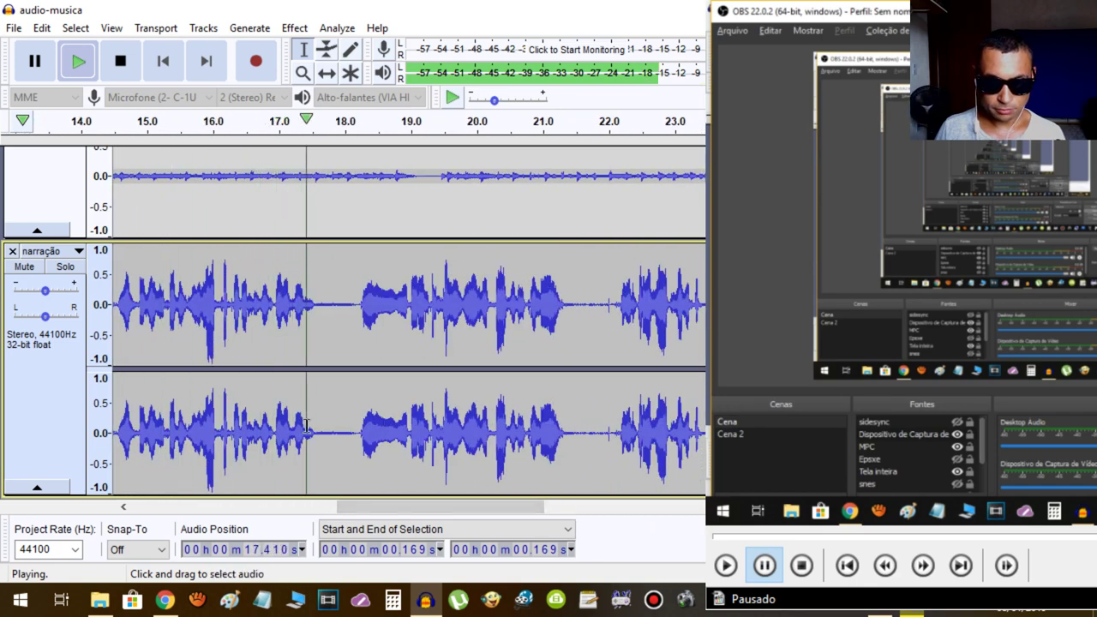
left_click(301, 303)
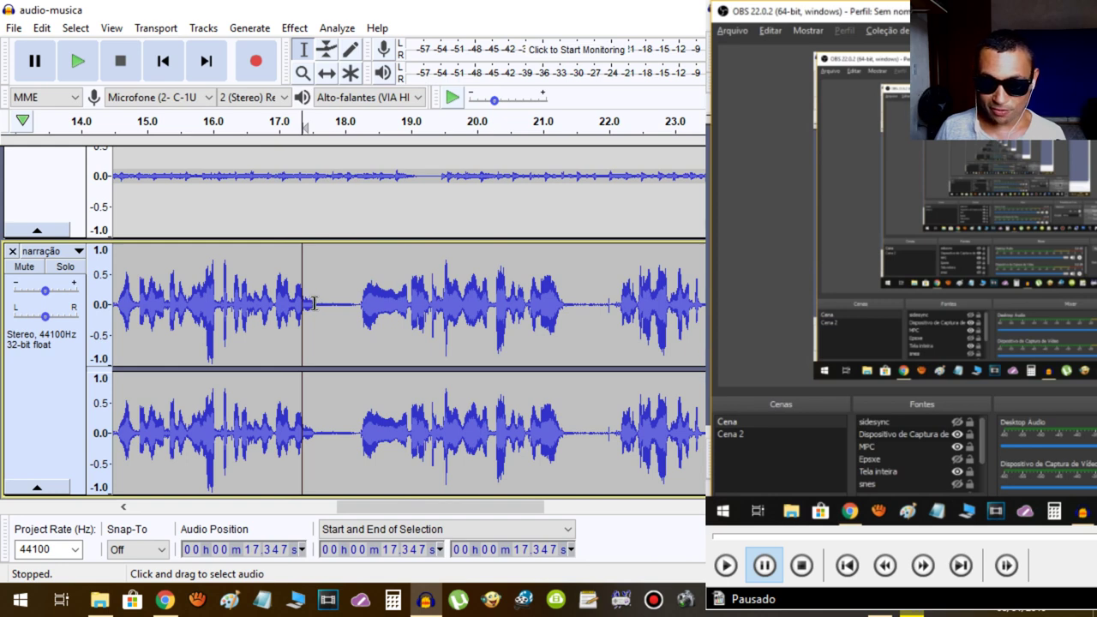
scroll(353, 322, "up", 3)
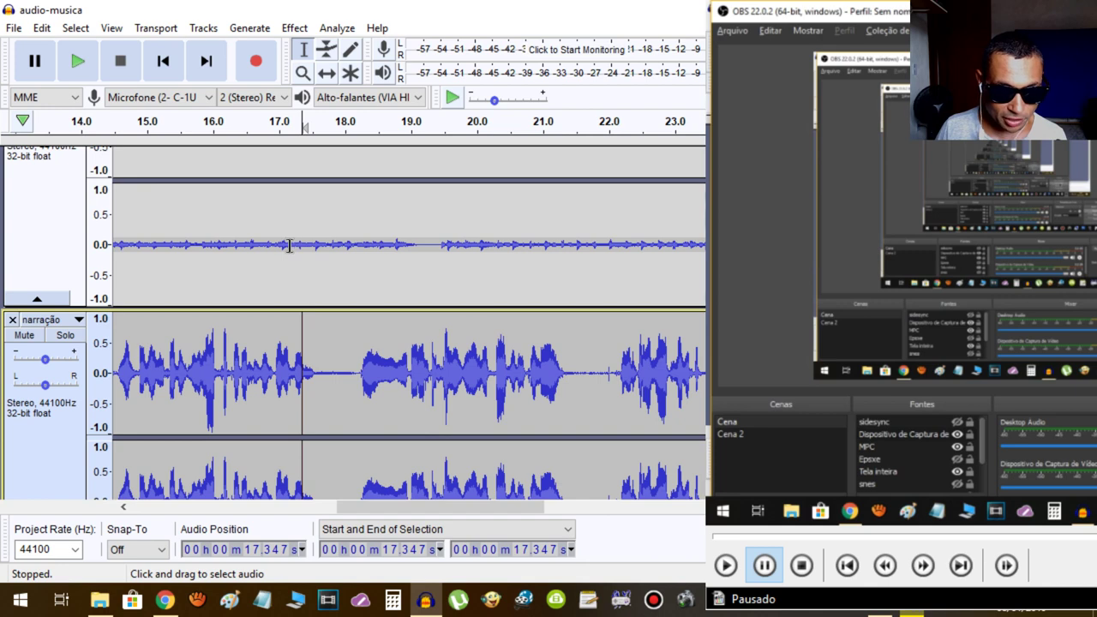
Raise the music to full level between about 17.3 s and 18.2 s with envelope points, filling the pause in the narration
left_click(329, 50)
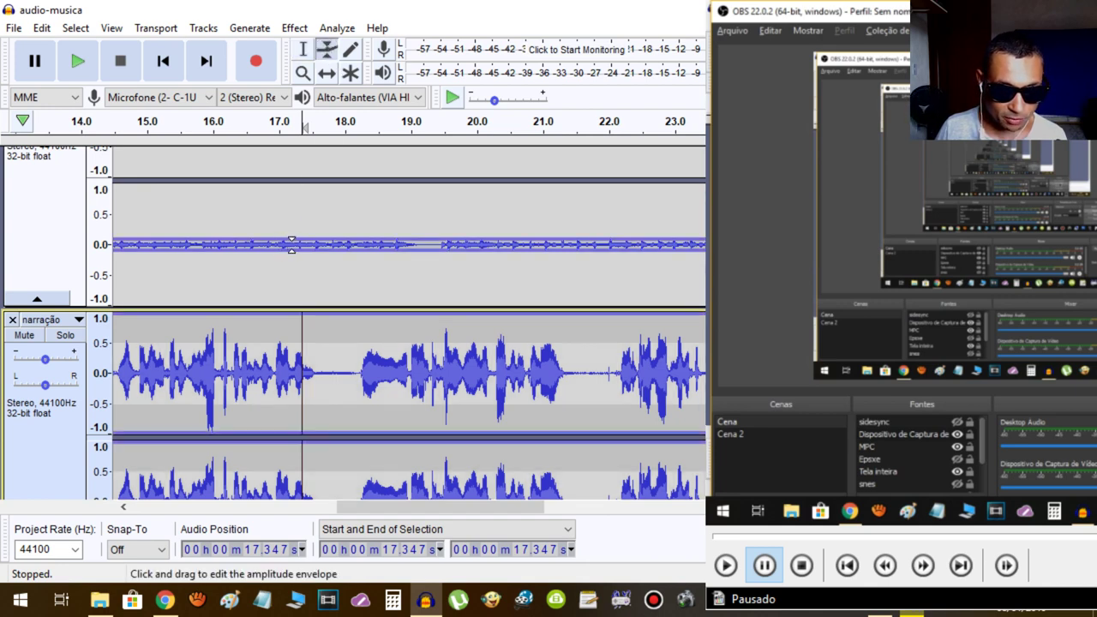
left_click(291, 244)
scroll(296, 244, "up", 4)
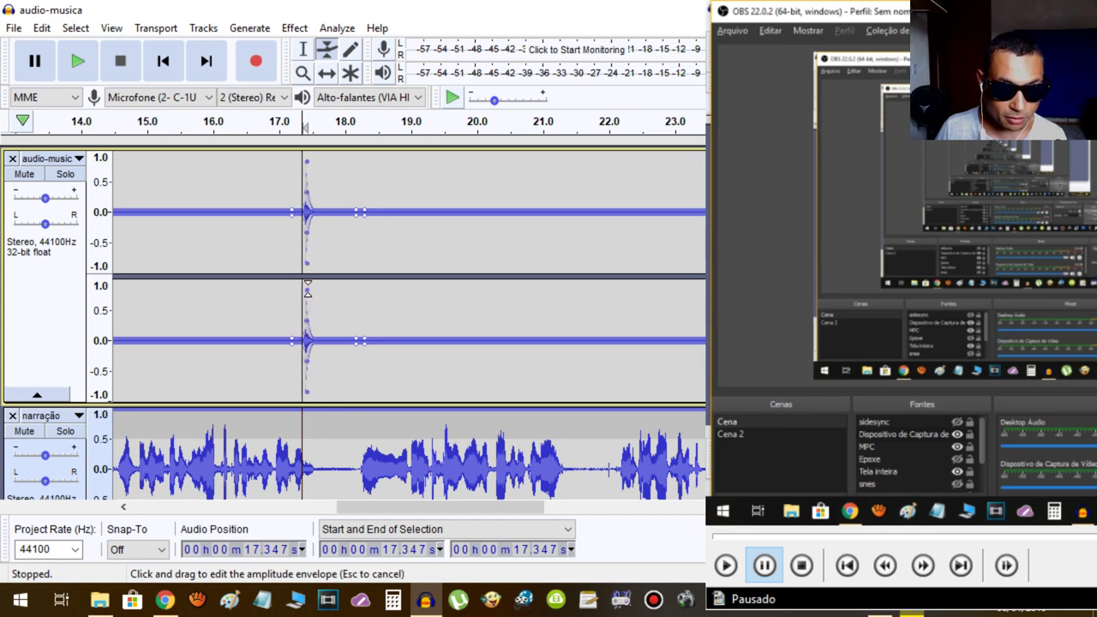
left_click_drag(307, 287, 301, 273)
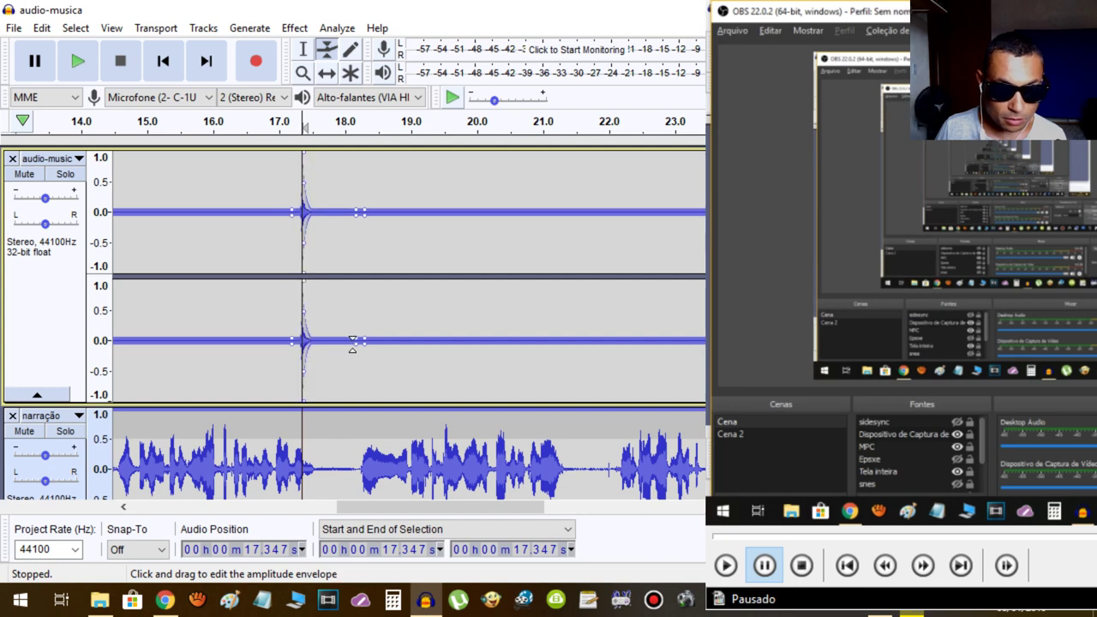
left_click_drag(354, 338, 358, 272)
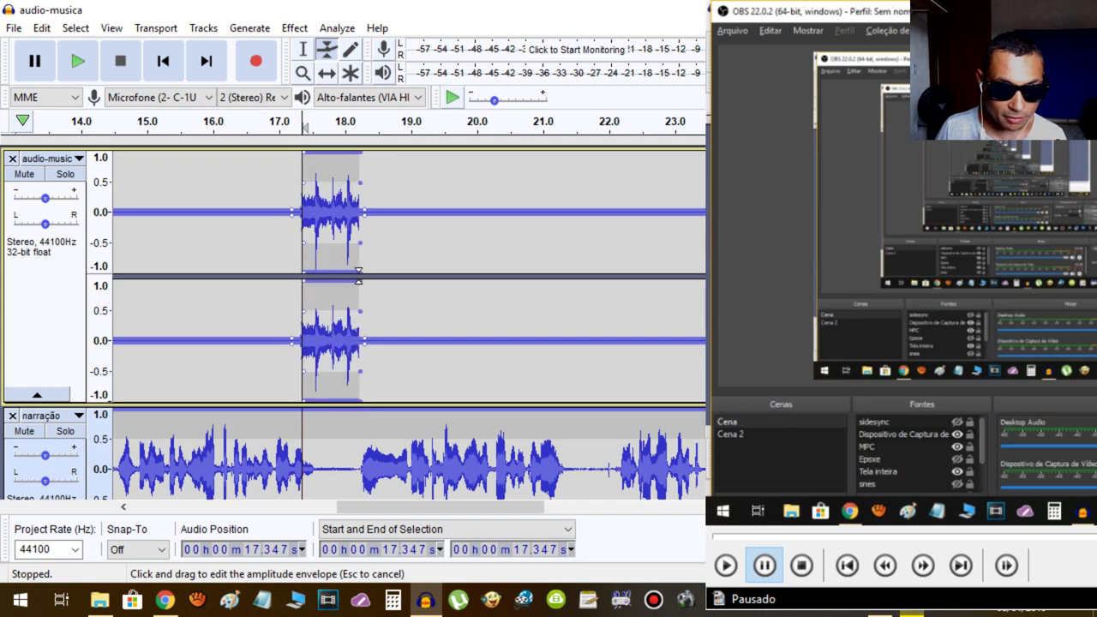
Play the mix from about 14.75 s to check the music under the narration, and stop playback
left_click(304, 49)
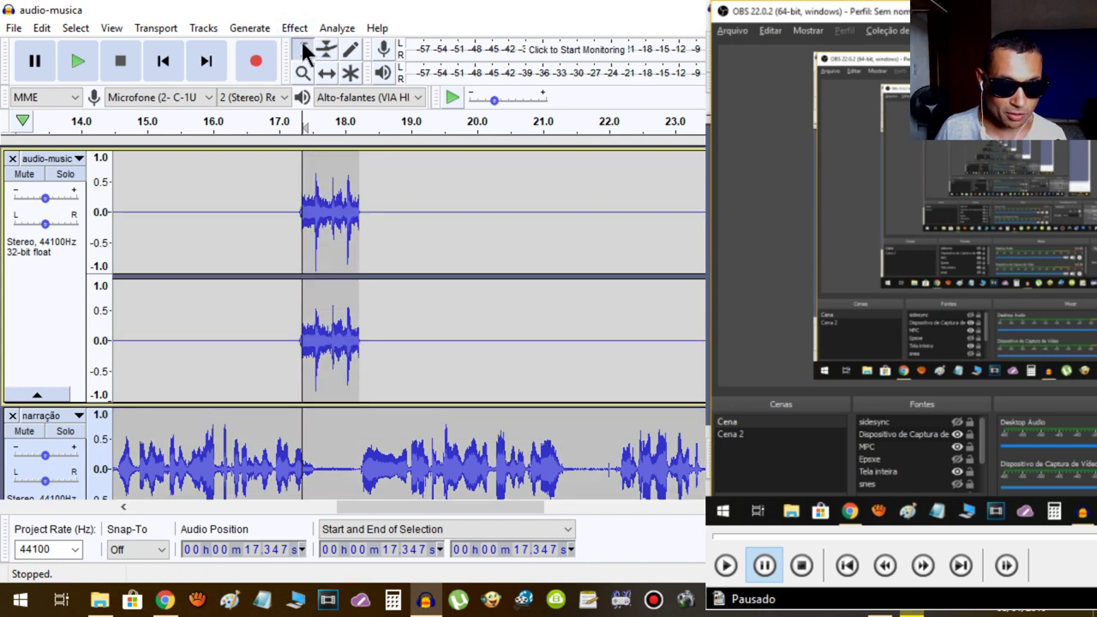
left_click(130, 254)
key("space")
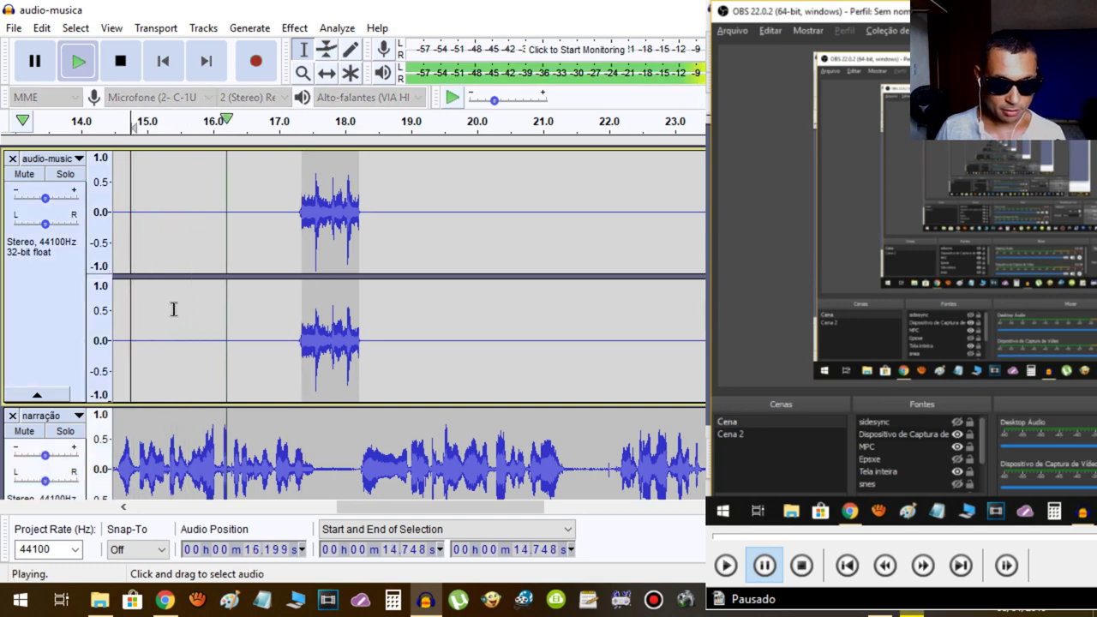
key("space")
Raise the music's envelope point at about 17.2 s, just before the loud section, to a level of about 0.1
left_click_drag(495, 507, 443, 518)
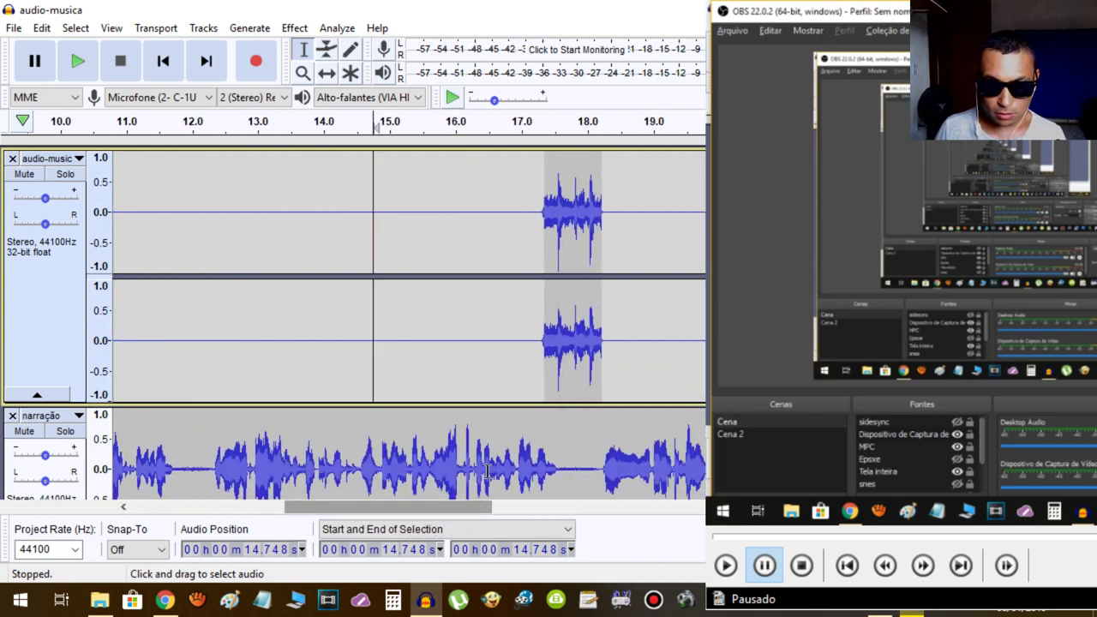
left_click(324, 50)
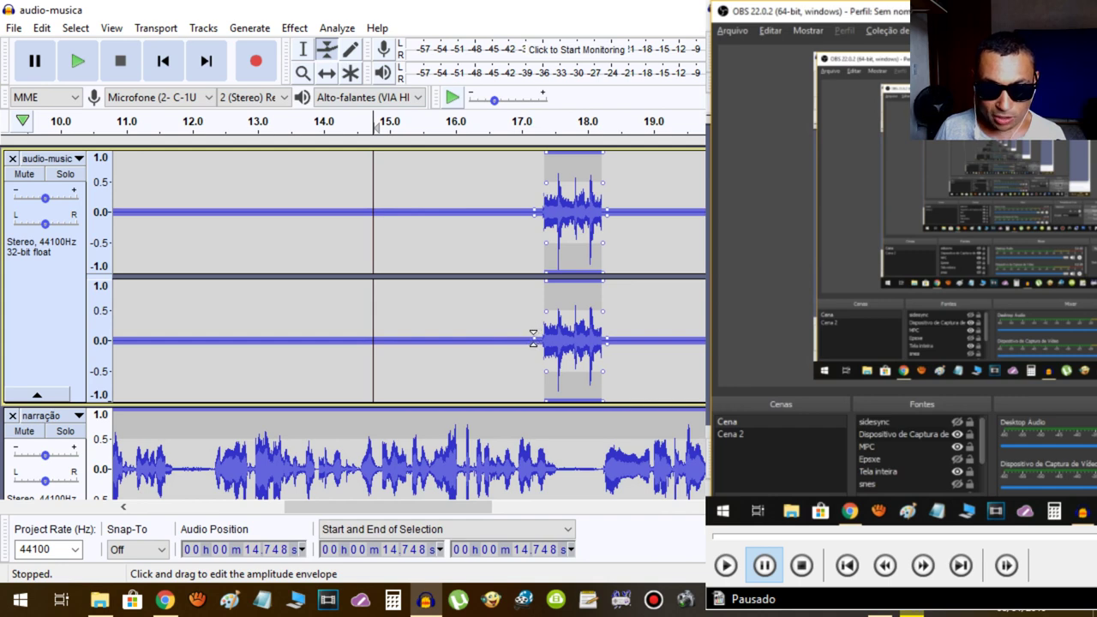
left_click_drag(533, 336, 533, 332)
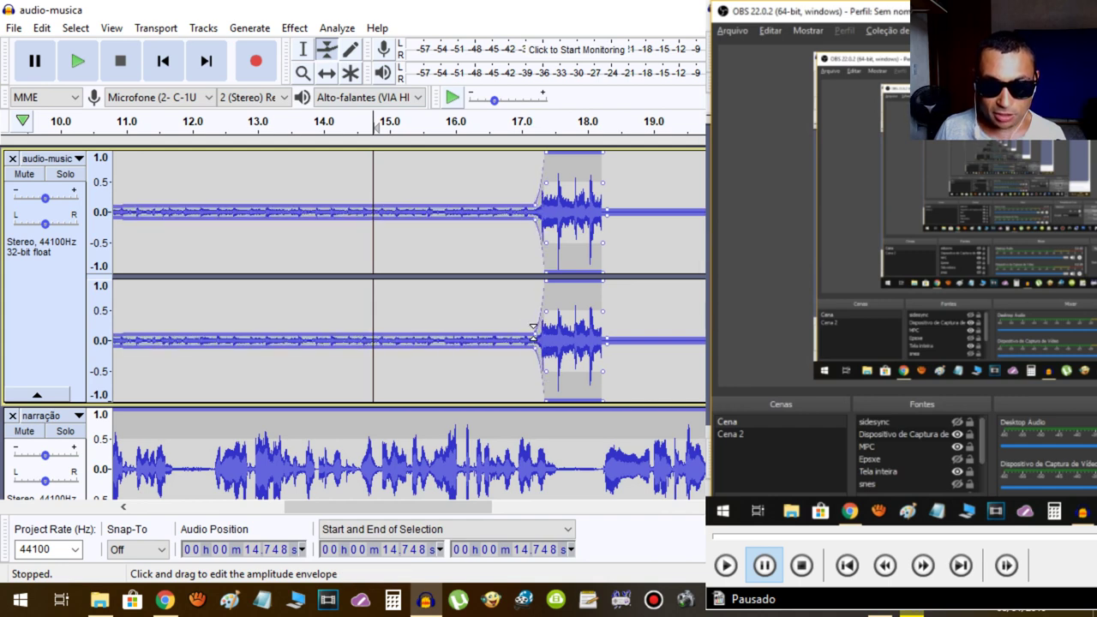
Play the mix from 11.5 s through the louder music in the narration pause, and stop playback
left_click(303, 49)
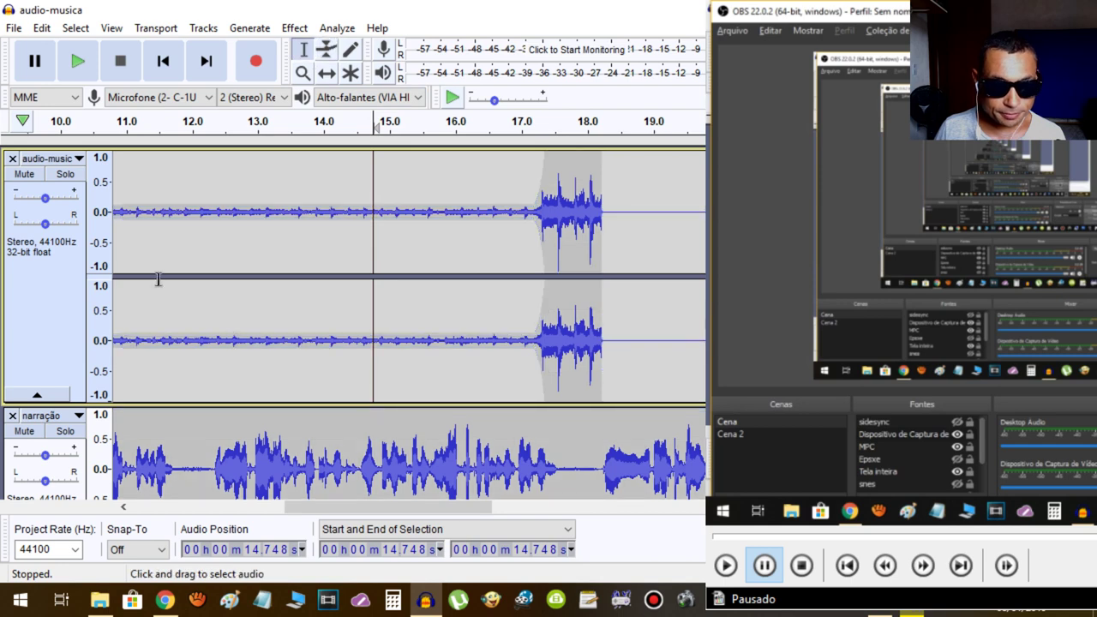
left_click(161, 234)
key("space")
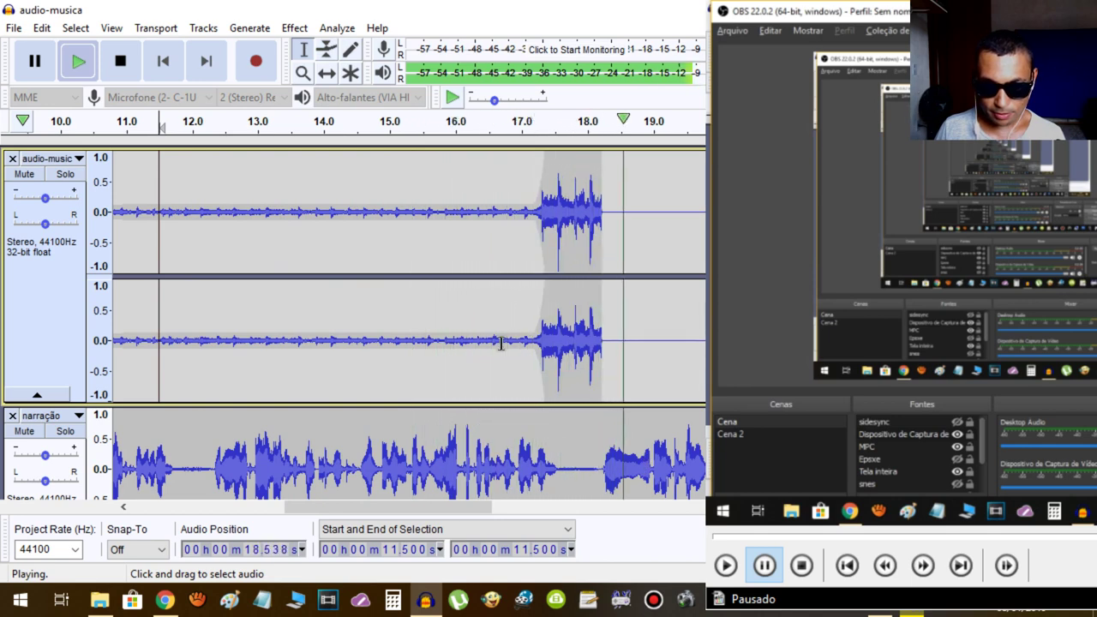
key("space")
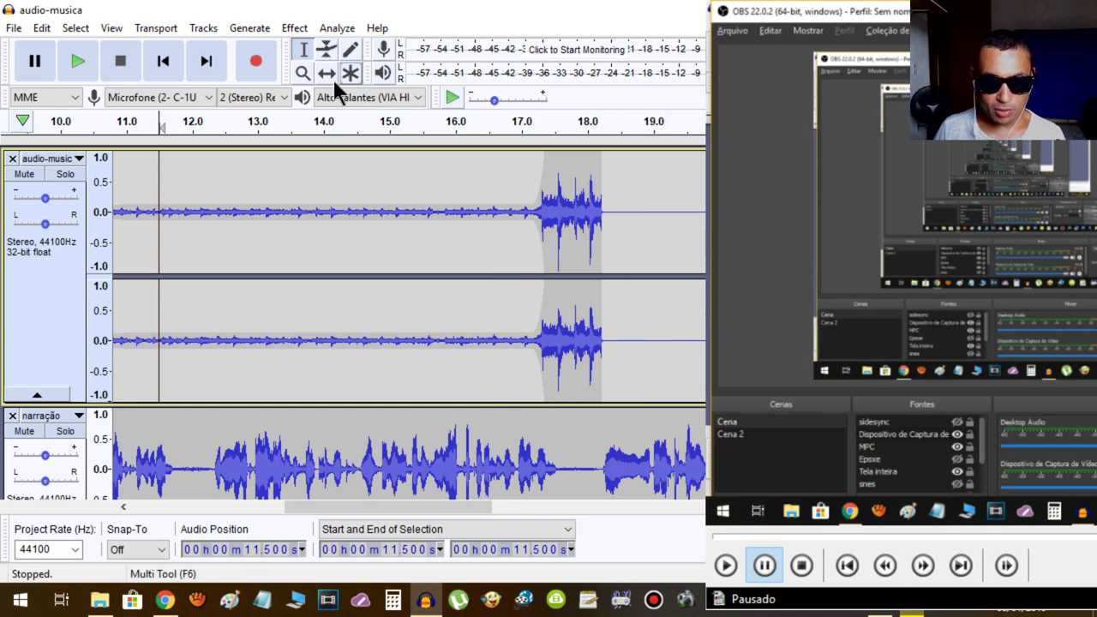
Raise the music's envelope point at about 18.3 s to about 0.1 and replay the mix from about 16.6 s
left_click(324, 50)
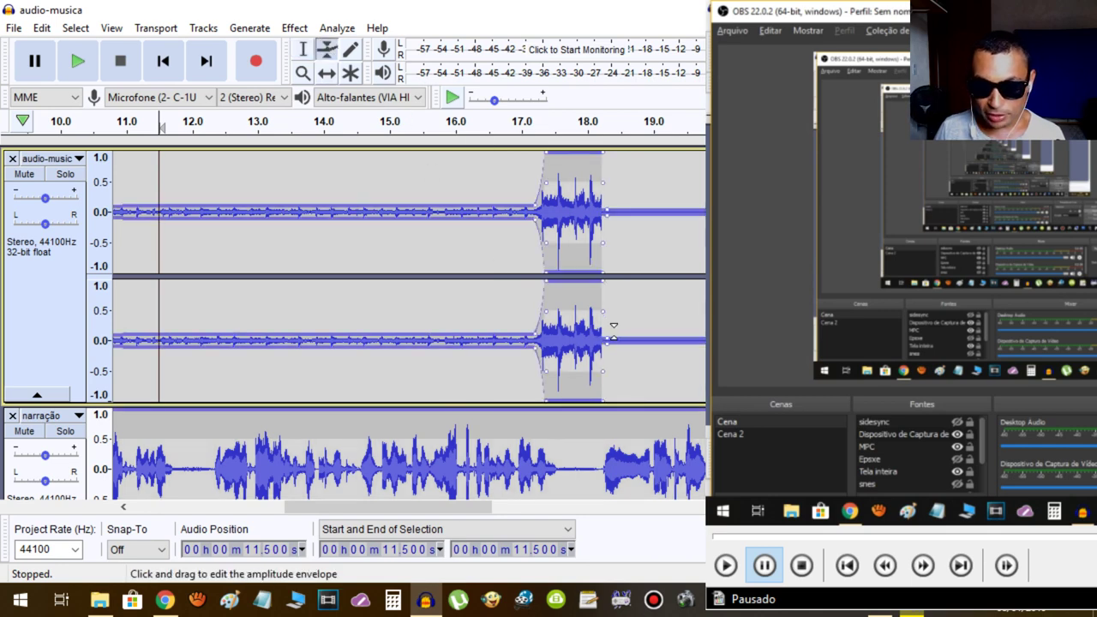
left_click_drag(606, 334, 606, 329)
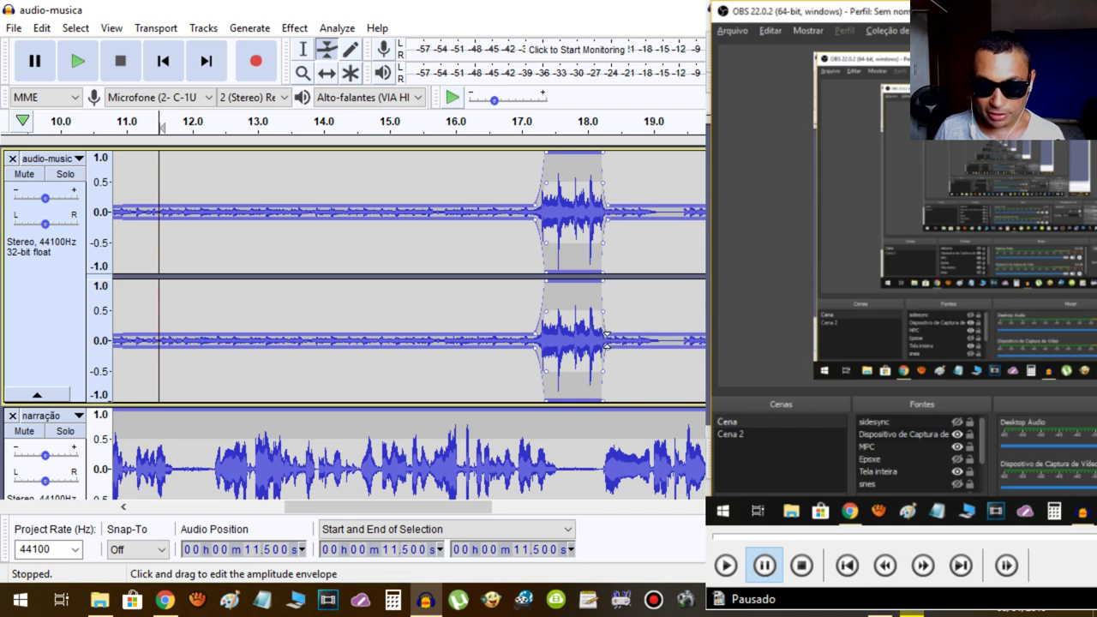
left_click(303, 51)
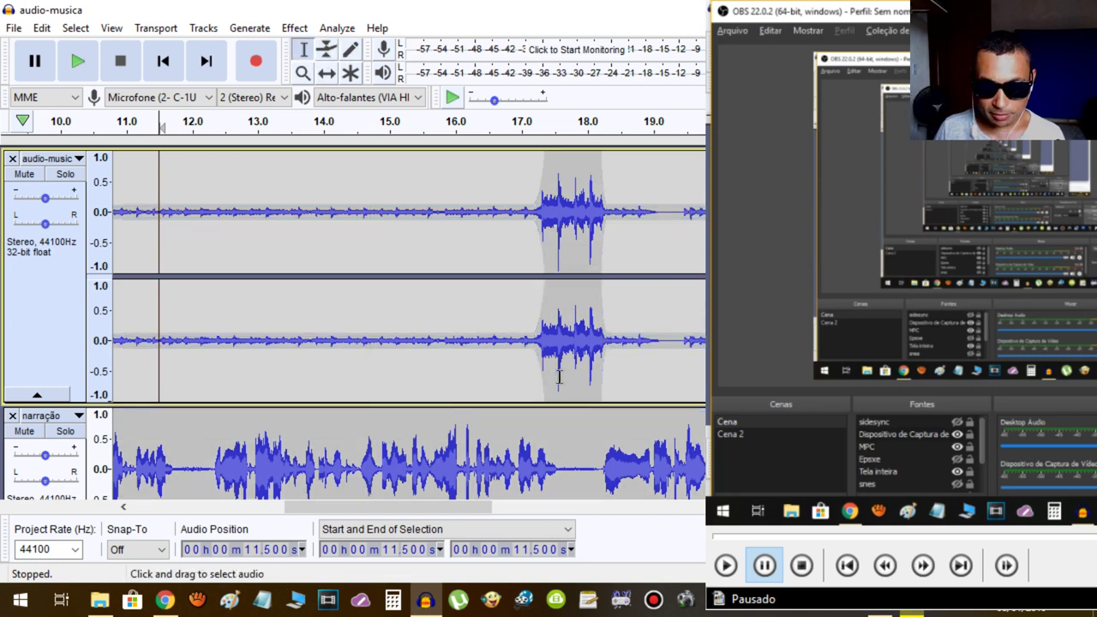
left_click(497, 341)
key("space")
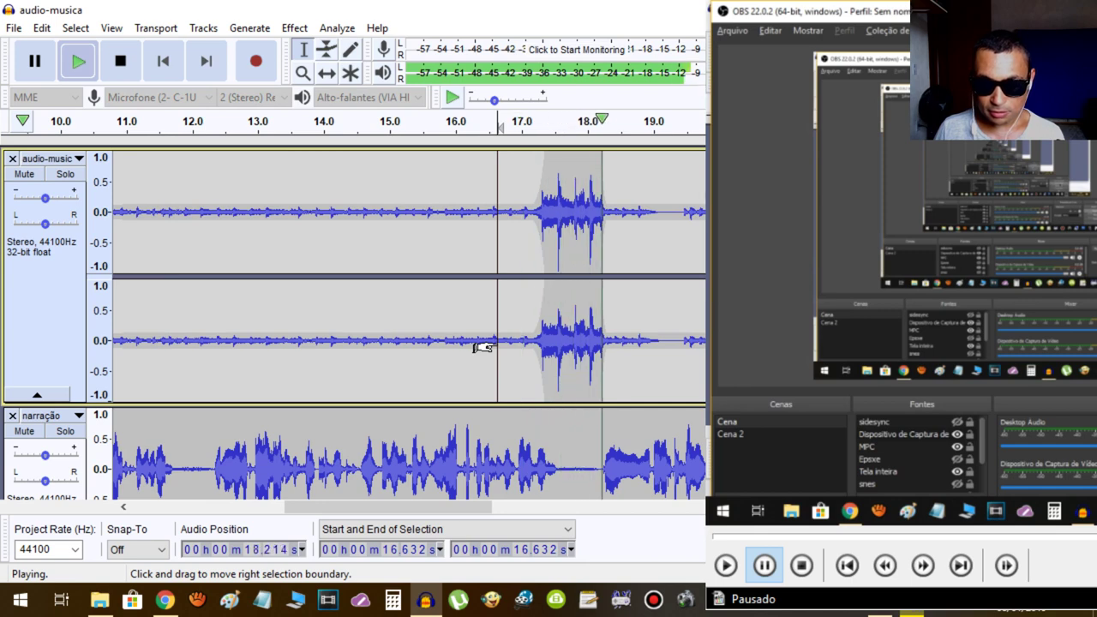
Stop playback and delete the end of the narration track from about 52.8 s onward
left_click_drag(372, 508, 494, 508)
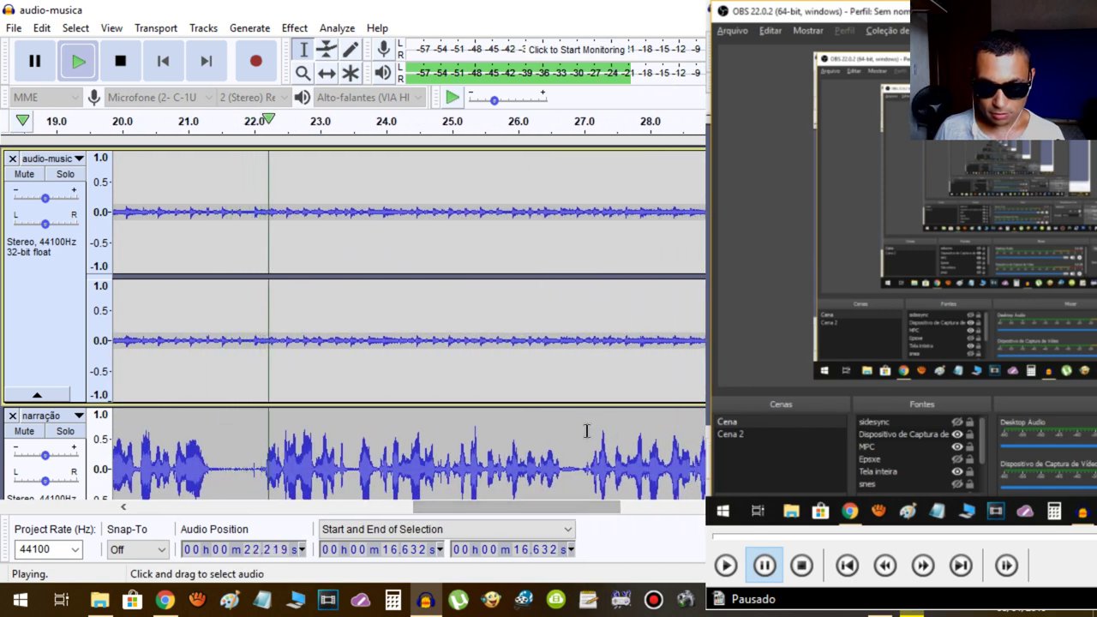
key("ctrl+3")
key("ctrl+3")
key("ctrl+3")
key("ctrl+1")
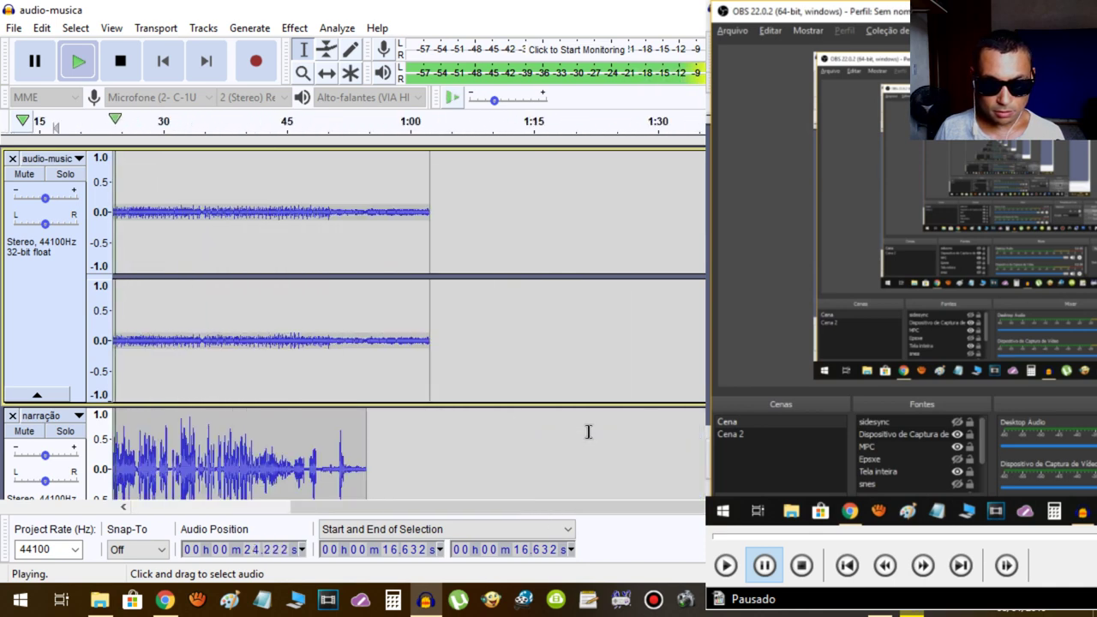
left_click_drag(402, 507, 281, 513)
key("space")
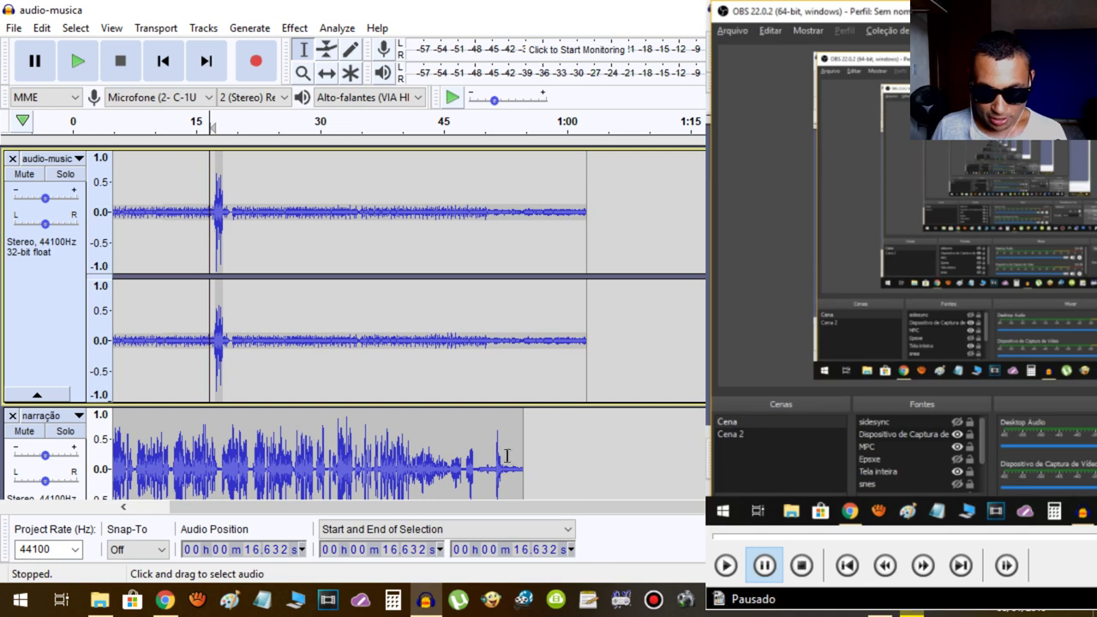
left_click_drag(506, 470, 526, 471)
scroll(603, 474, "down", 3)
key("Delete")
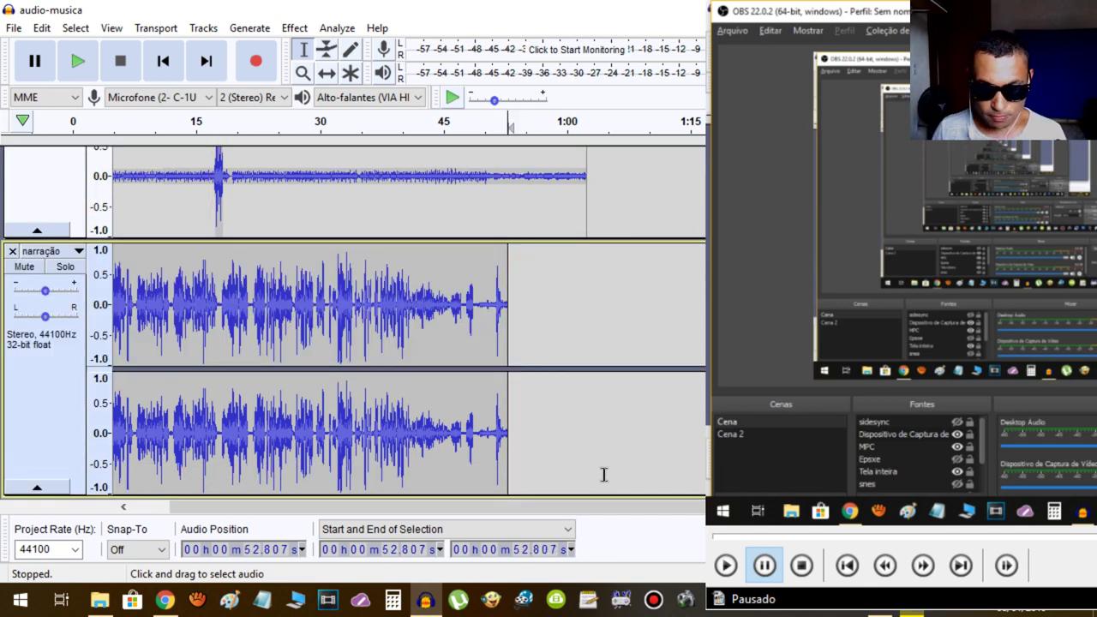
Play the ending from about 50.1 s, then delete the music from about 56.76 s onward
left_click(484, 259)
key("space")
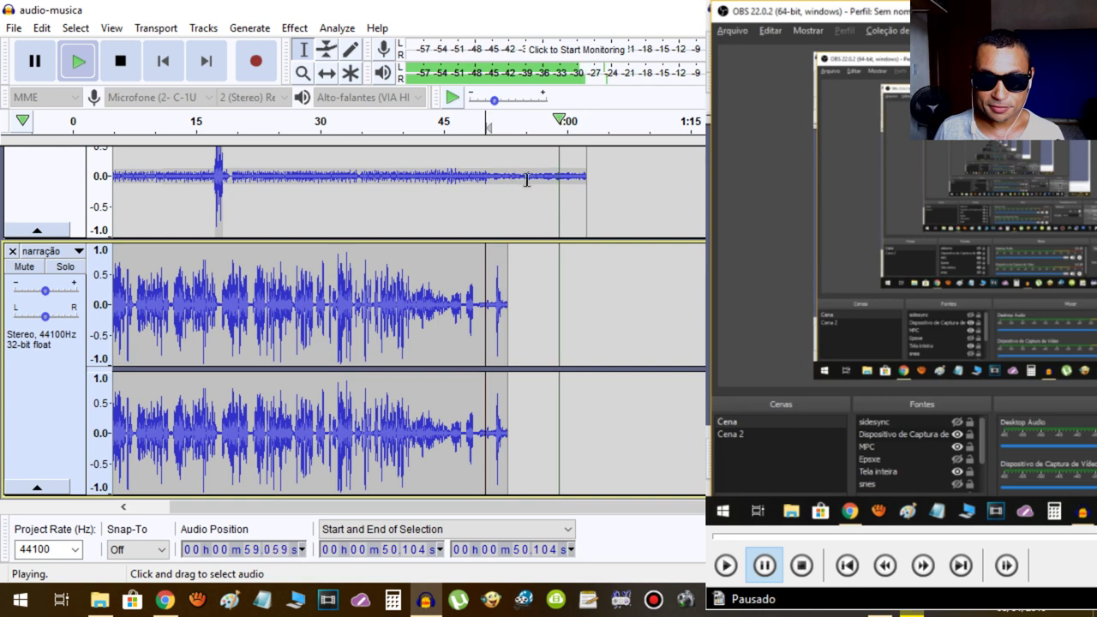
left_click_drag(546, 177, 706, 177)
scroll(694, 177, "up", 3)
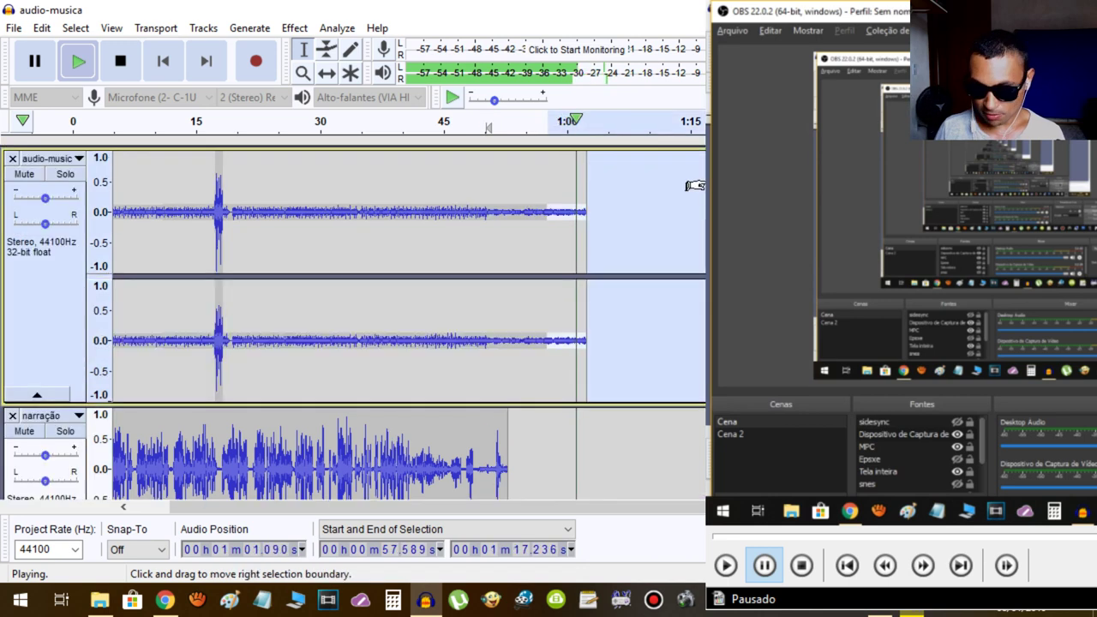
key("space")
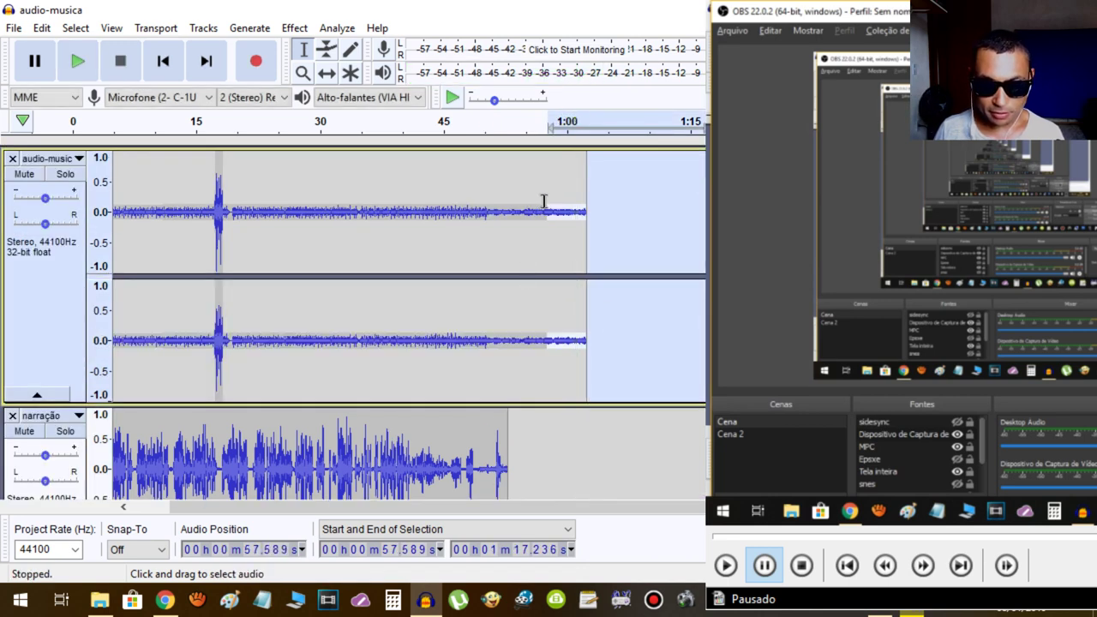
left_click_drag(540, 213, 612, 220)
key("Delete")
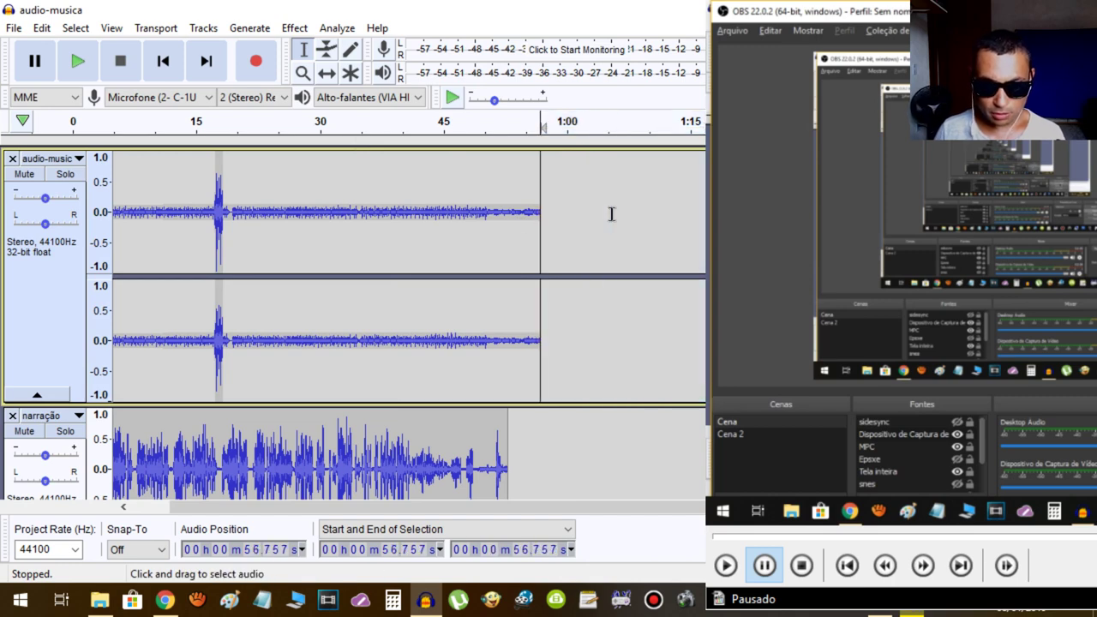
Place the cursor at the narration's end and raise the music with envelope points from about 51.6 s to full level at about 54 s
left_click(508, 342)
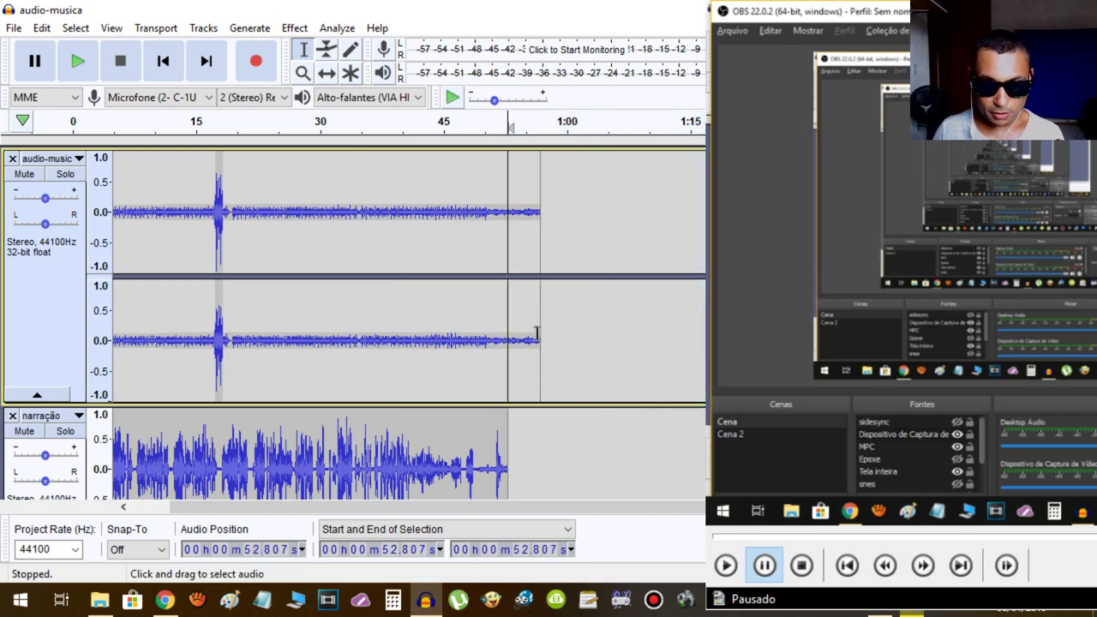
left_click(326, 49)
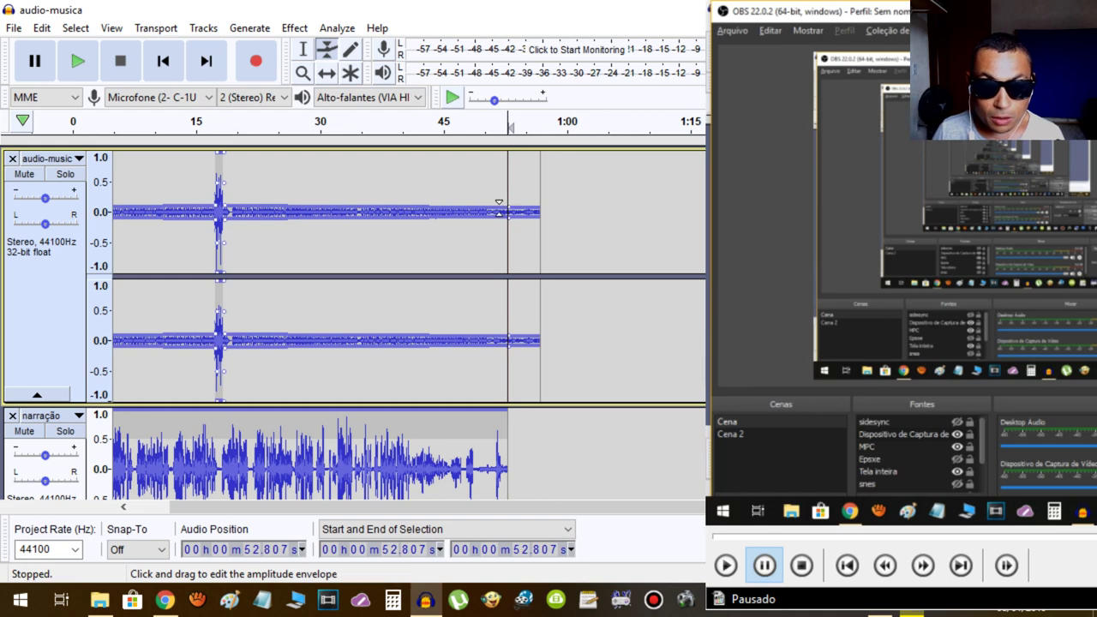
left_click(499, 211)
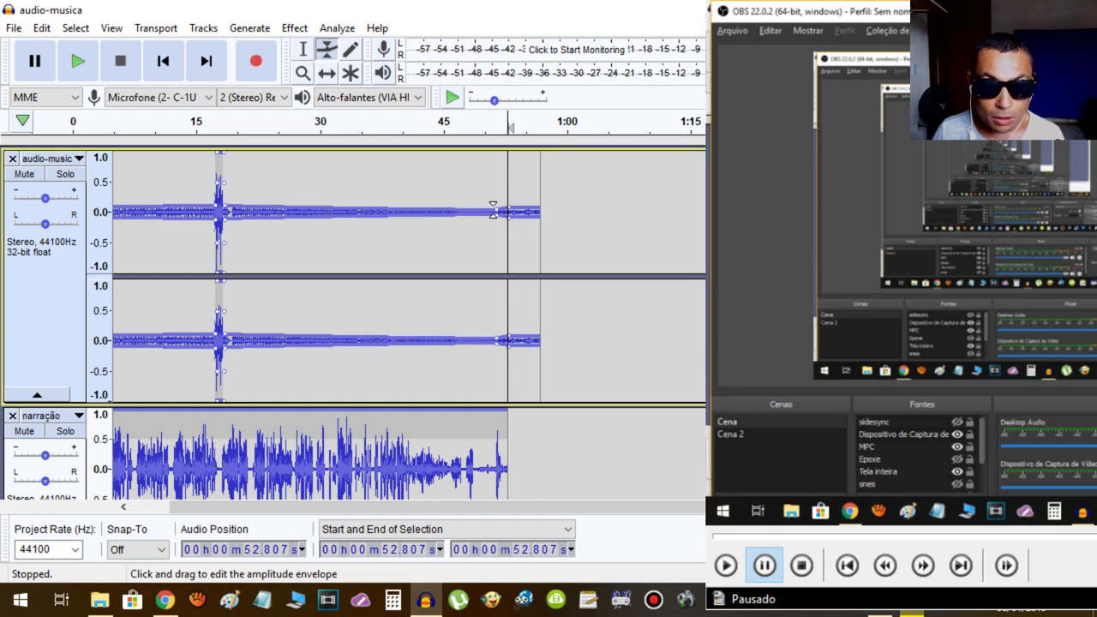
left_click_drag(496, 210, 511, 138)
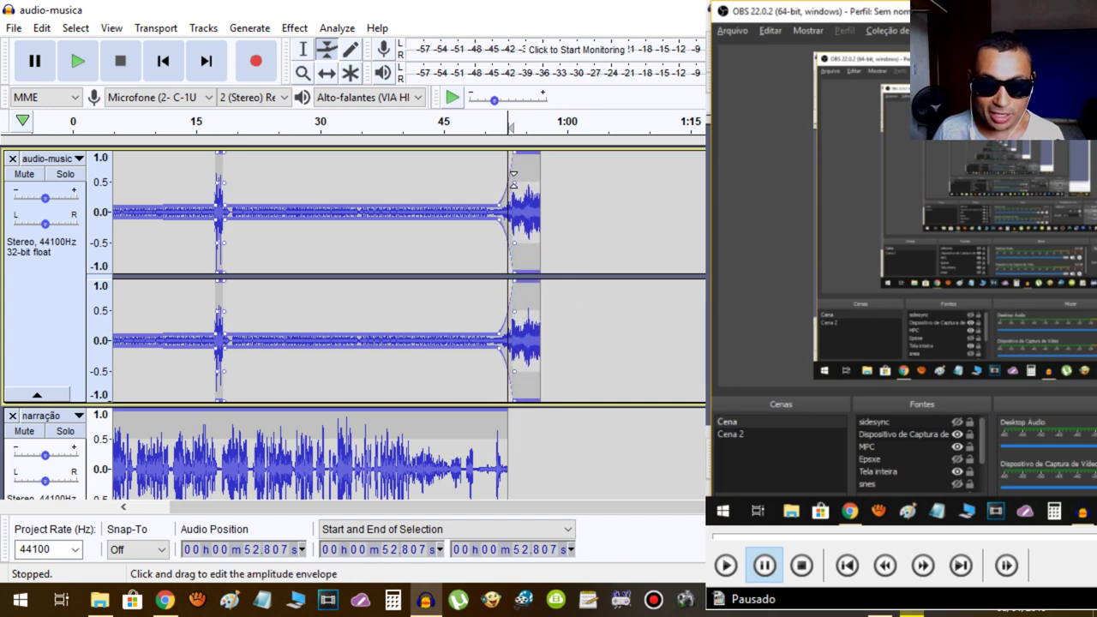
left_click_drag(514, 177, 507, 236)
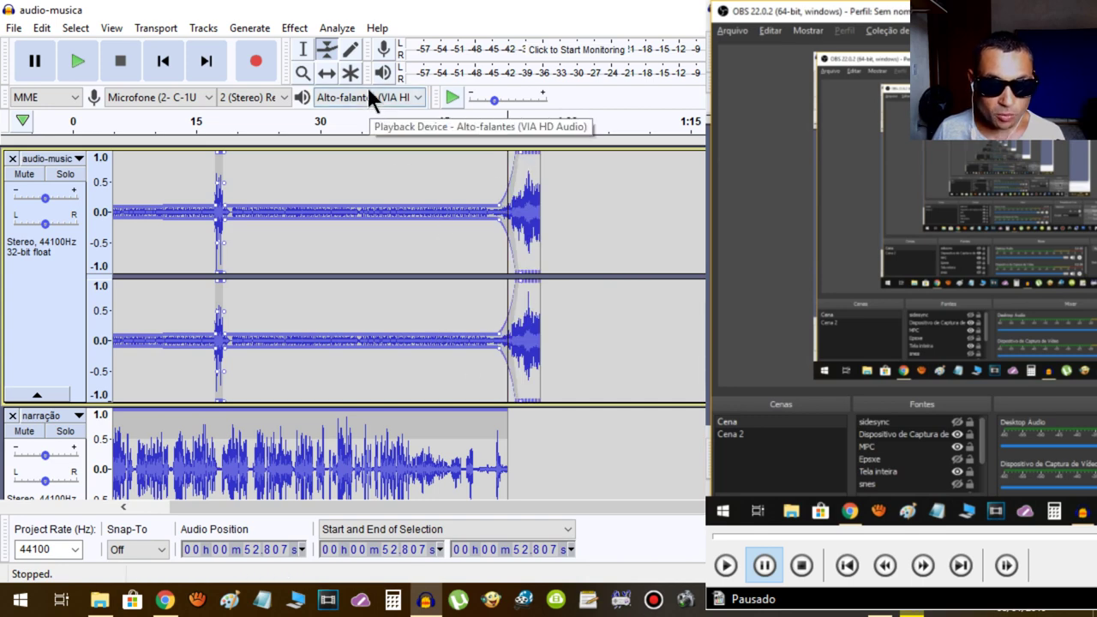
Play the mix from about 45.8 s to check the music rising at the end of the narration
left_click(301, 54)
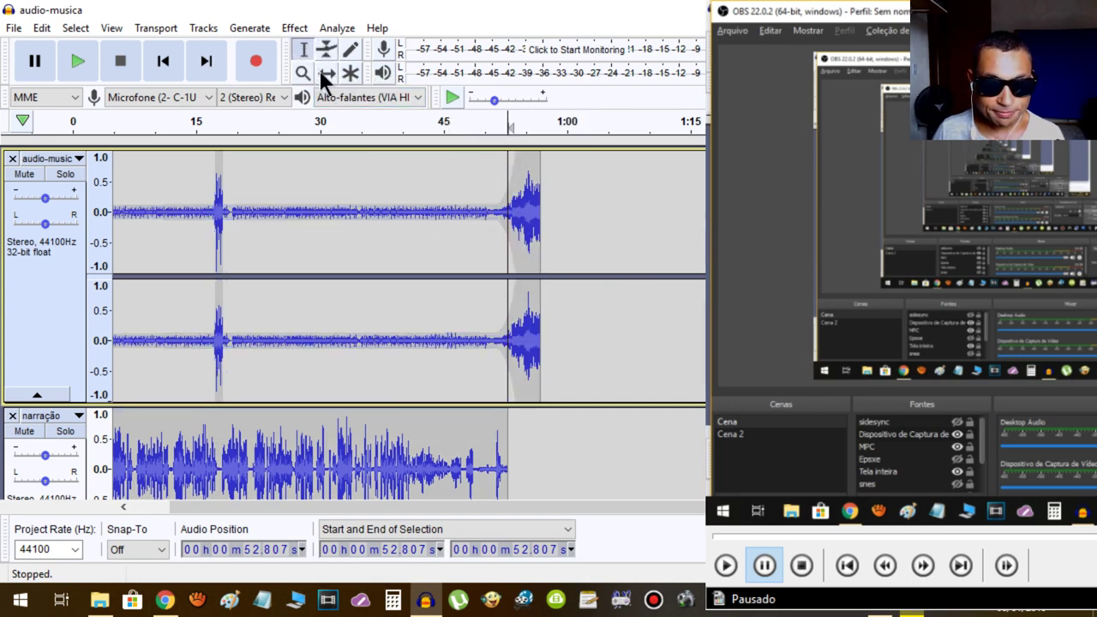
left_click(451, 220)
key("space")
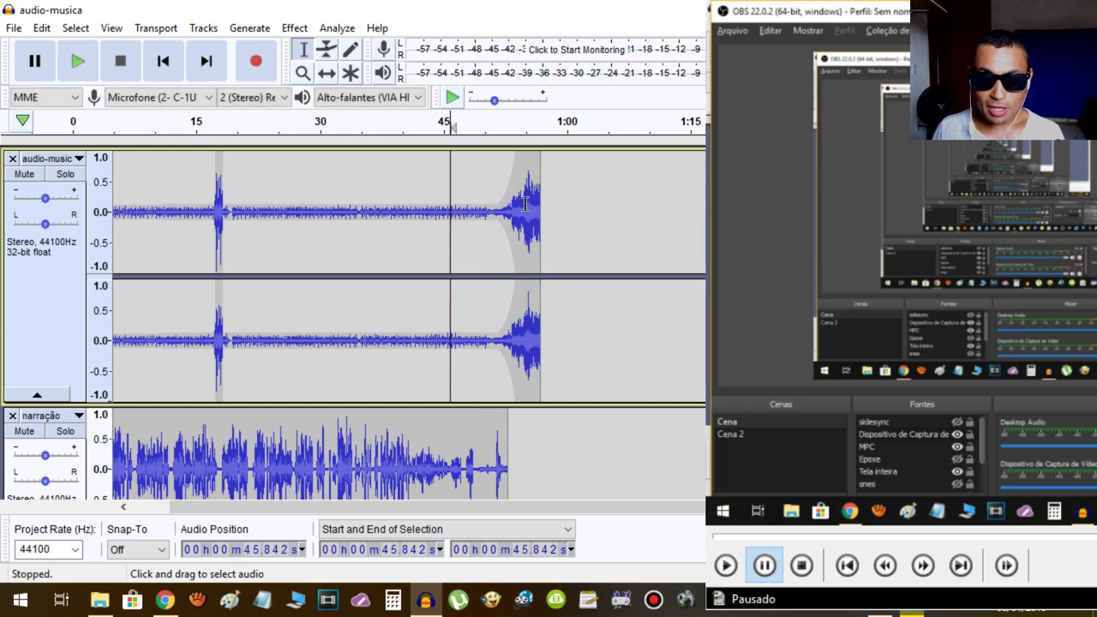
Fade out the end of the music with an envelope point at about 56.7 s, lowered to a quiet level
key("ctrl+1")
key("ctrl+1")
key("ctrl+1")
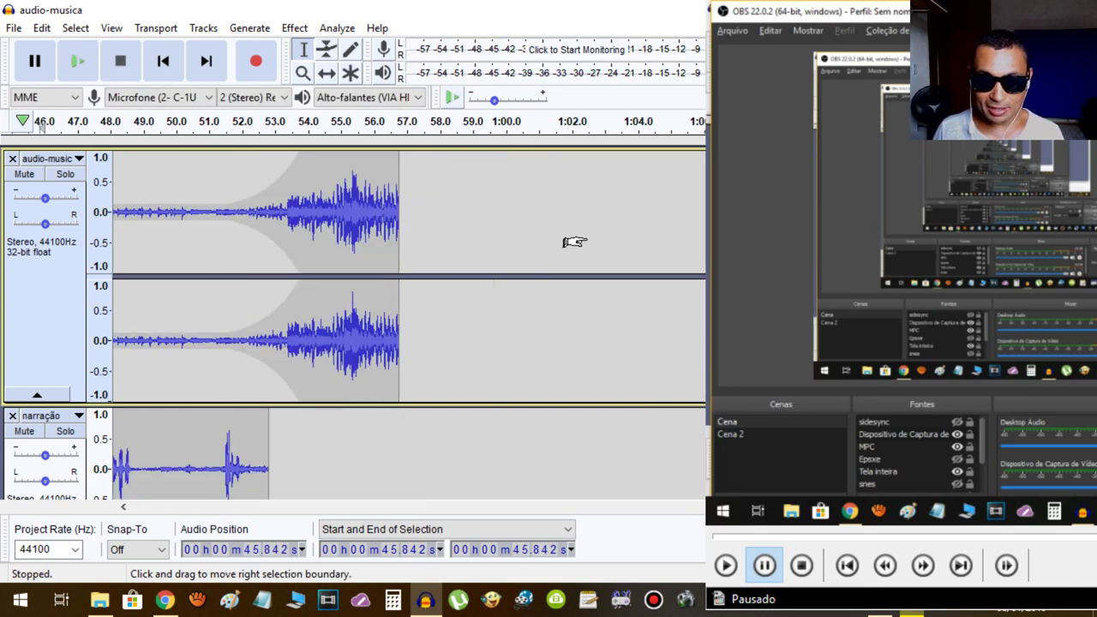
scroll(570, 240, "right", 5)
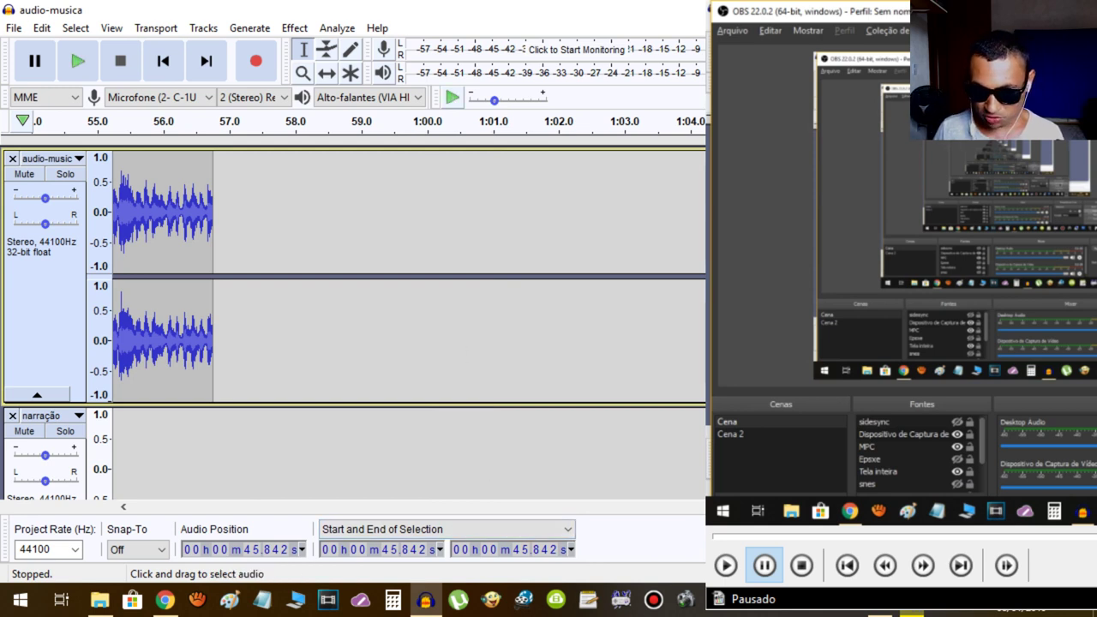
scroll(394, 274, "left", 5)
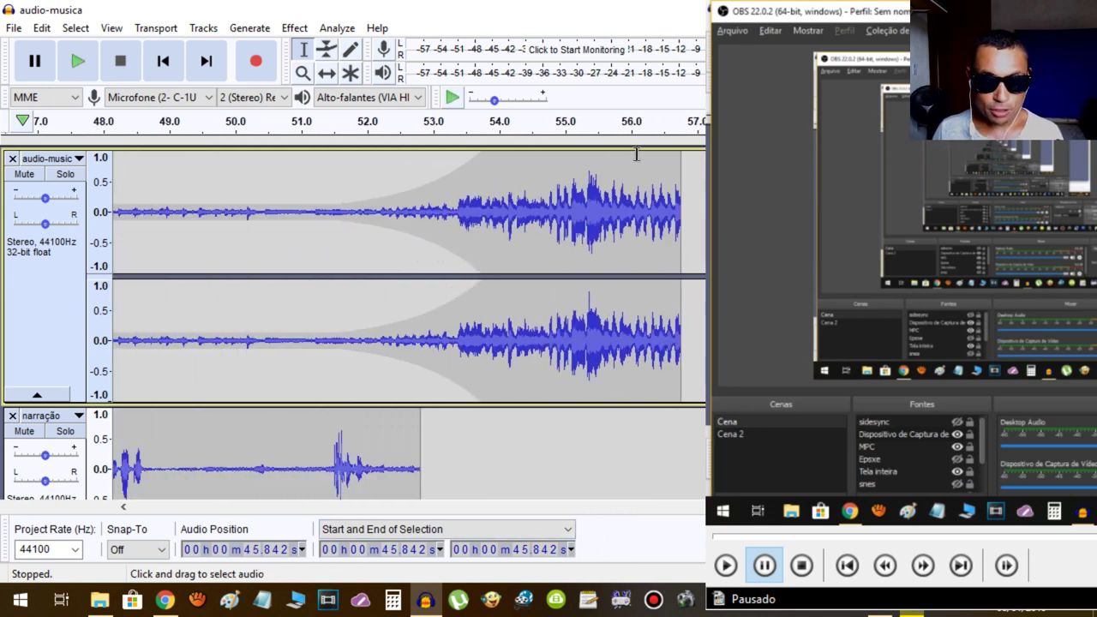
left_click(326, 49)
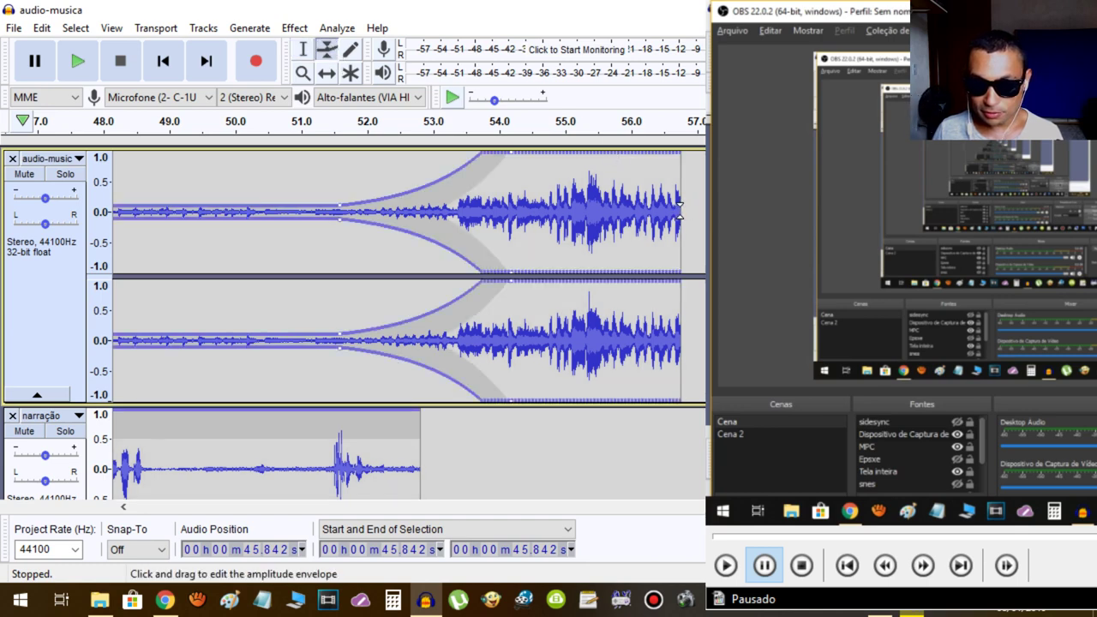
mouse_move(677, 210)
left_mouse_down()
mouse_move(689, 192)
mouse_move(676, 181)
mouse_move(676, 196)
left_mouse_up()
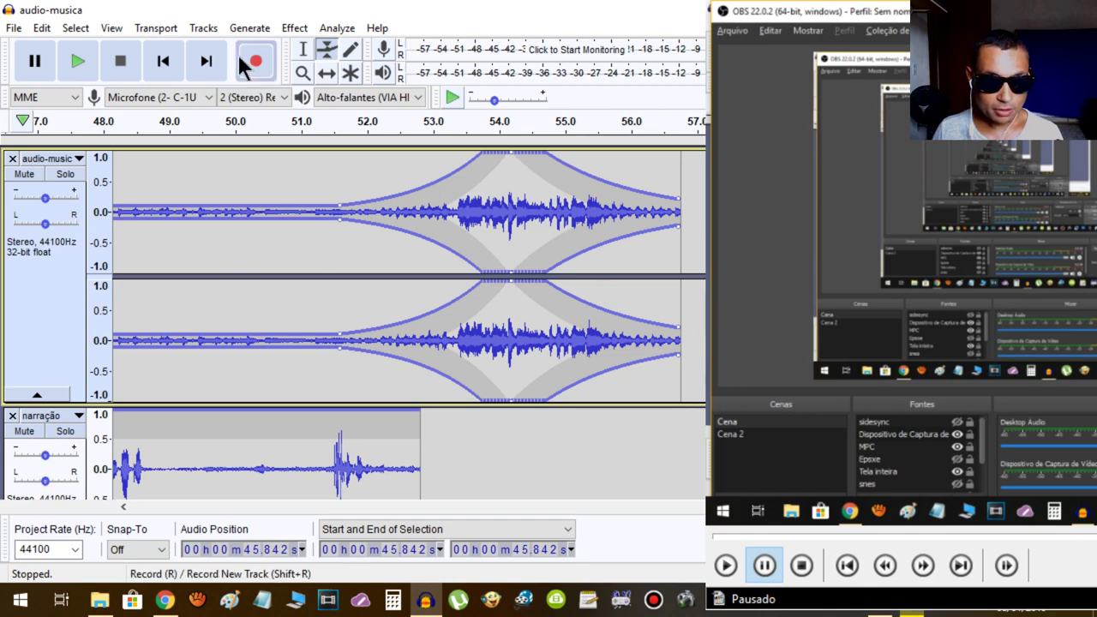
Return to the Selection tool and play the mix from about 48.5 s to check the closing fade-out
left_click(304, 49)
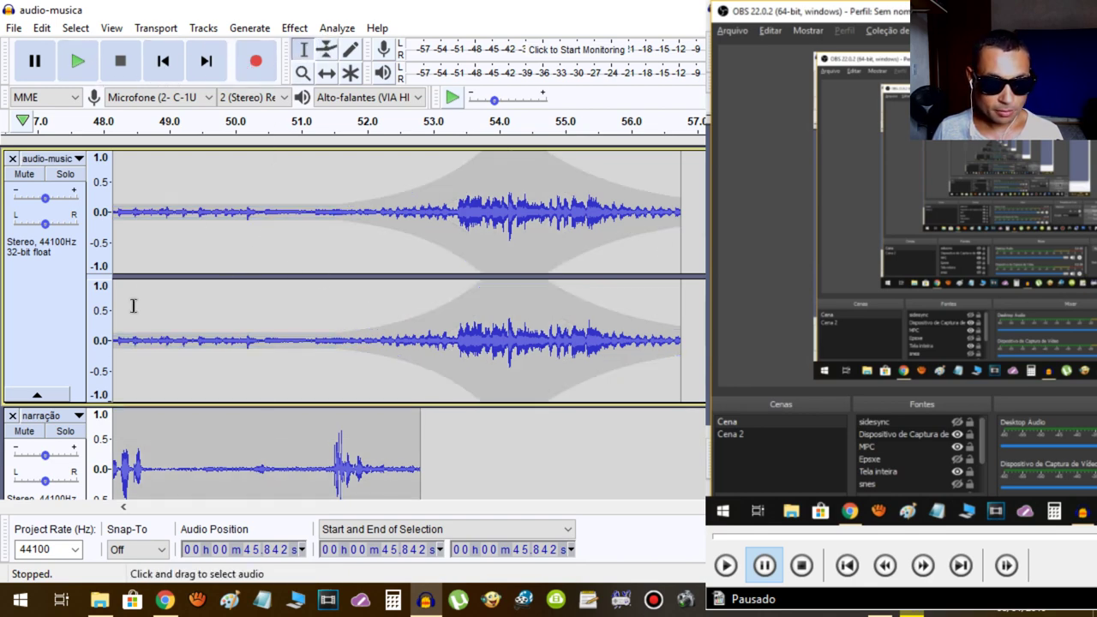
left_click(140, 224)
key("space")
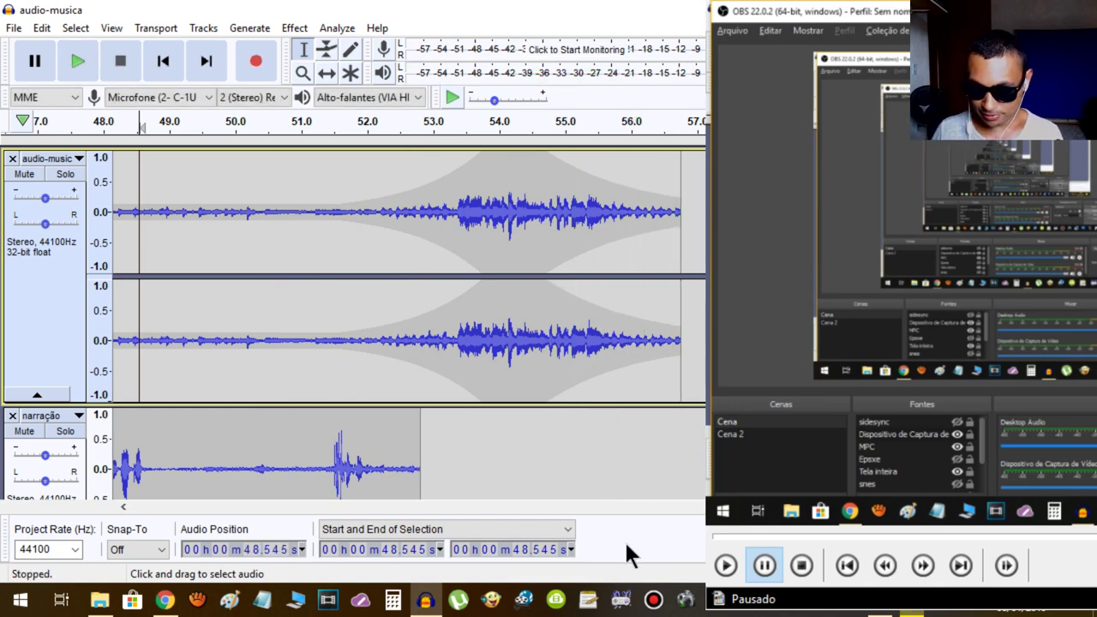
Export the mix to the desktop (Área de Trabalho) as an MP3 file named teste123, accepting the stereo mixdown
scroll(677, 520, "left", 10)
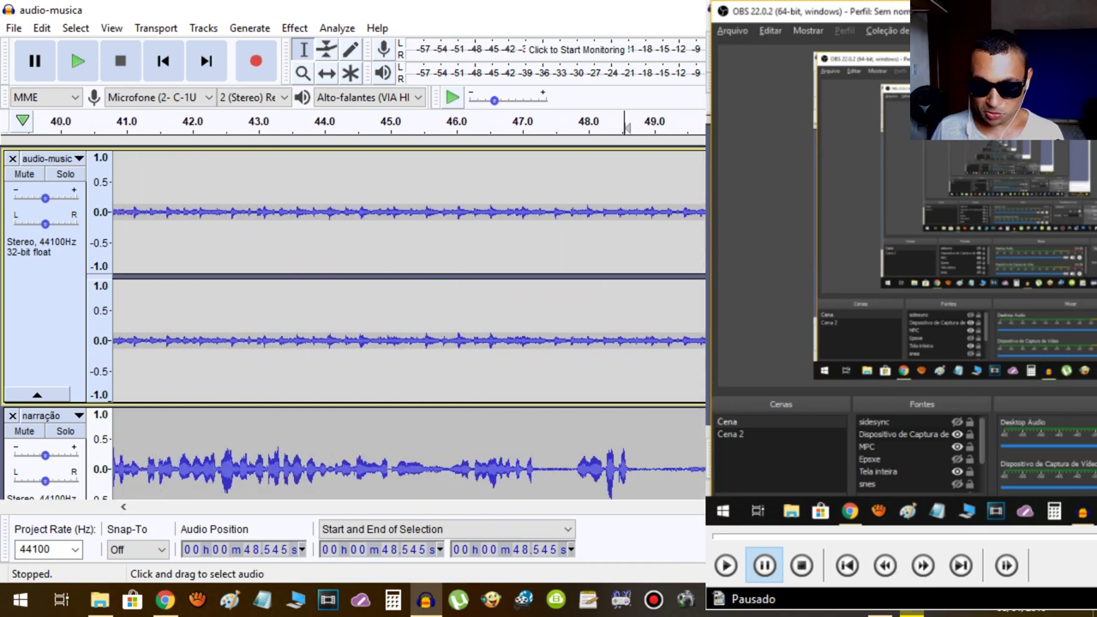
left_click_drag(675, 513, 146, 511)
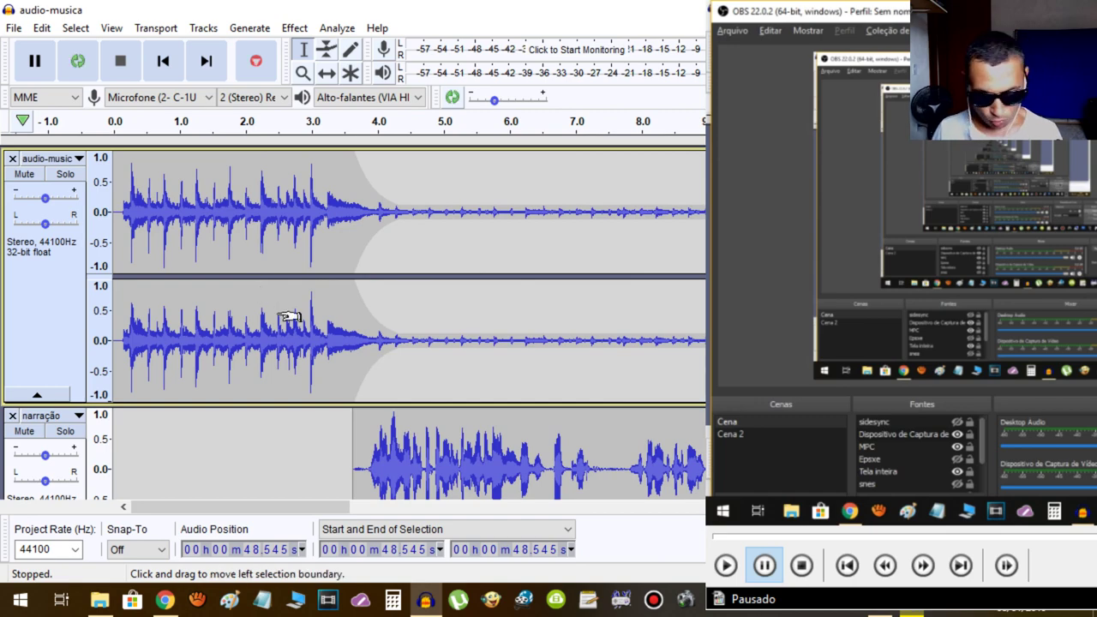
key("ctrl+shift+e")
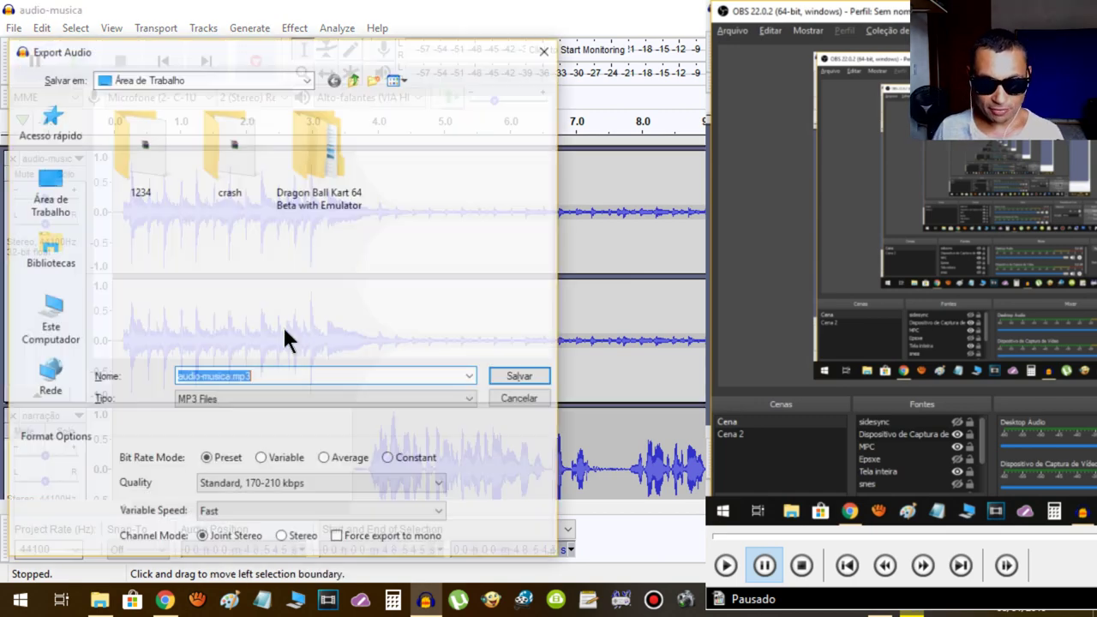
left_click_drag(288, 57, 494, 22)
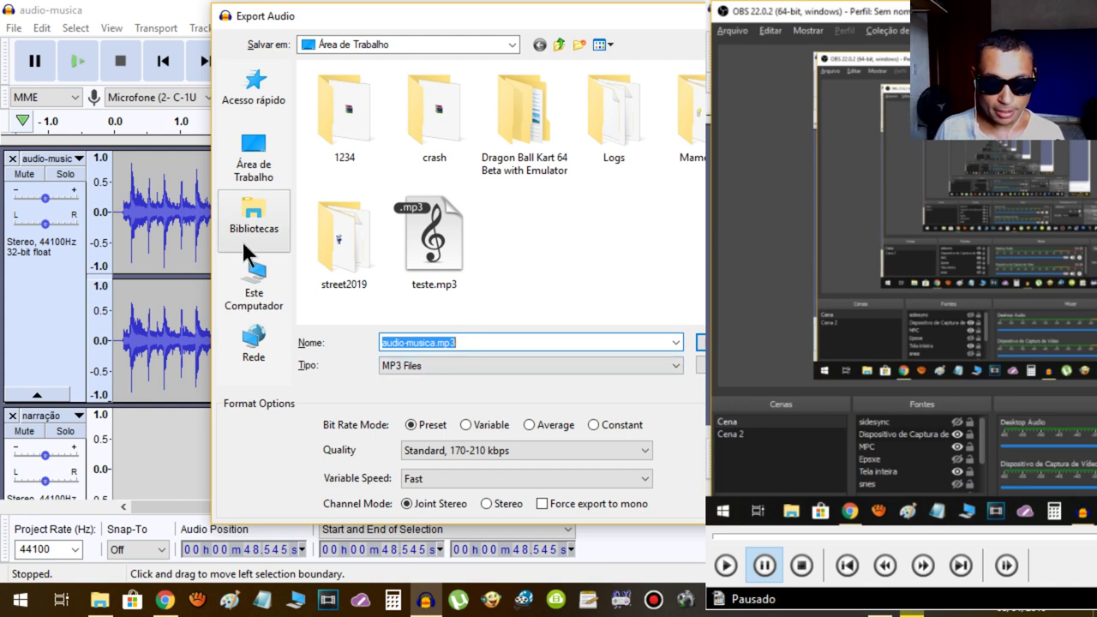
left_click(265, 162)
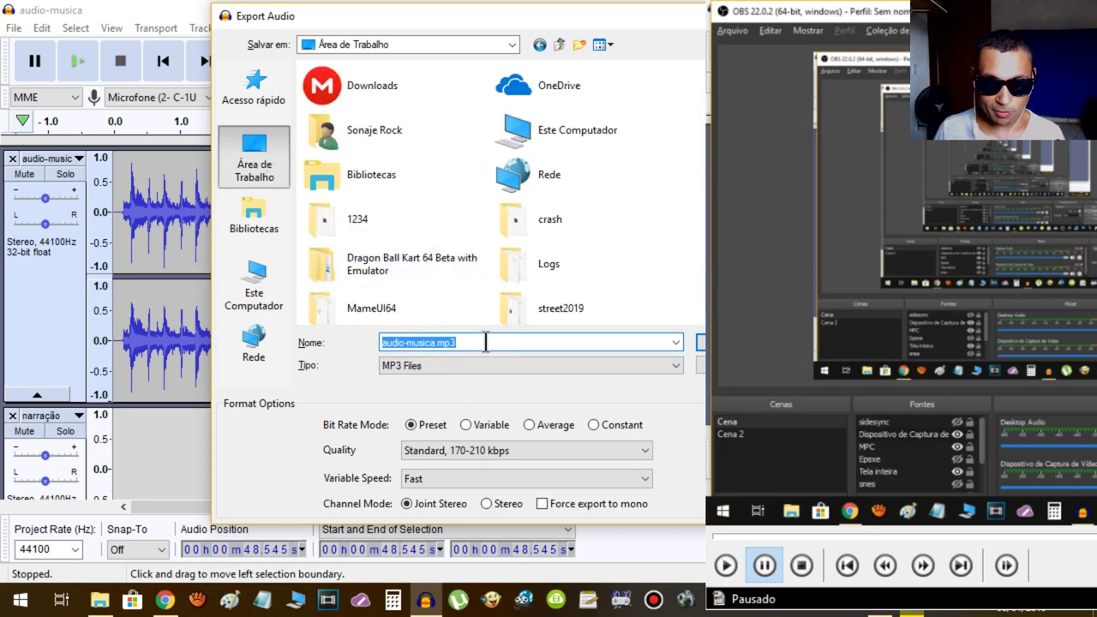
type("teste")
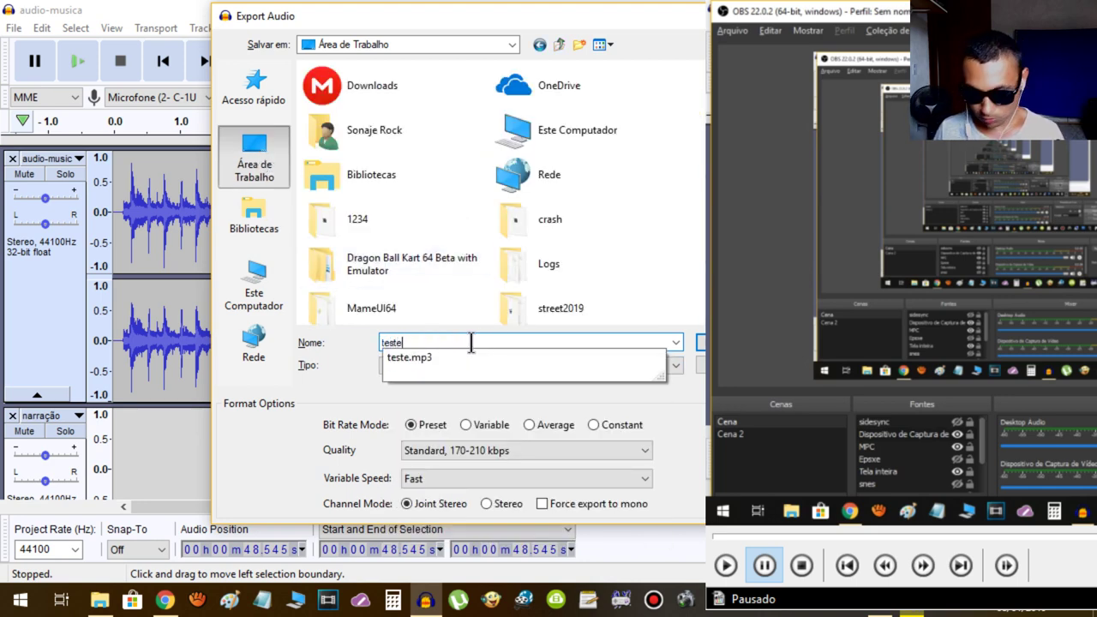
type("123")
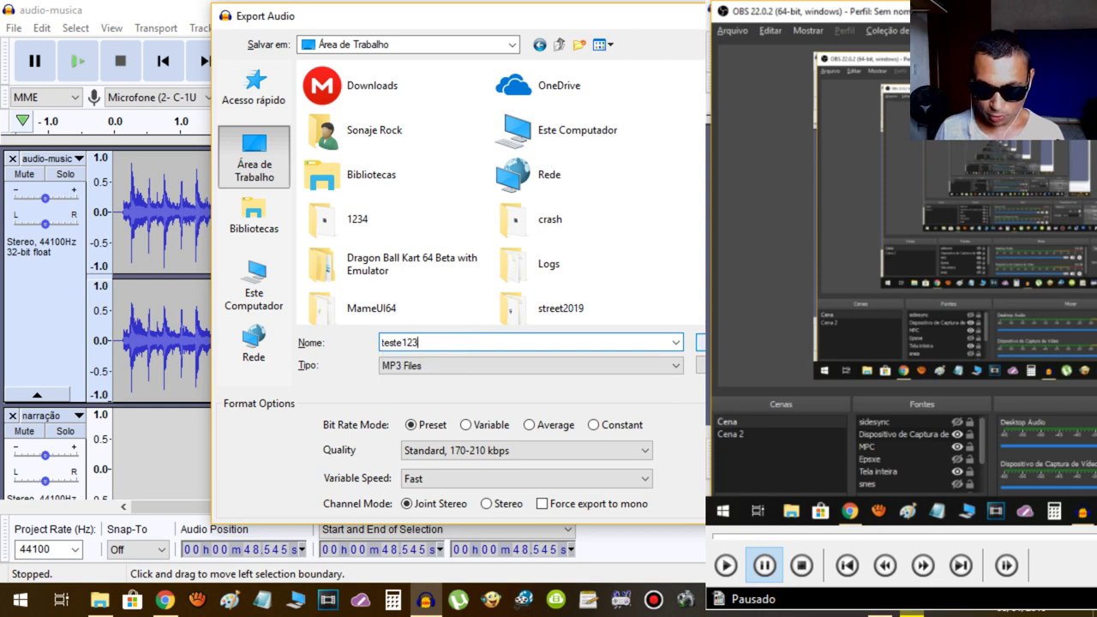
key("Return")
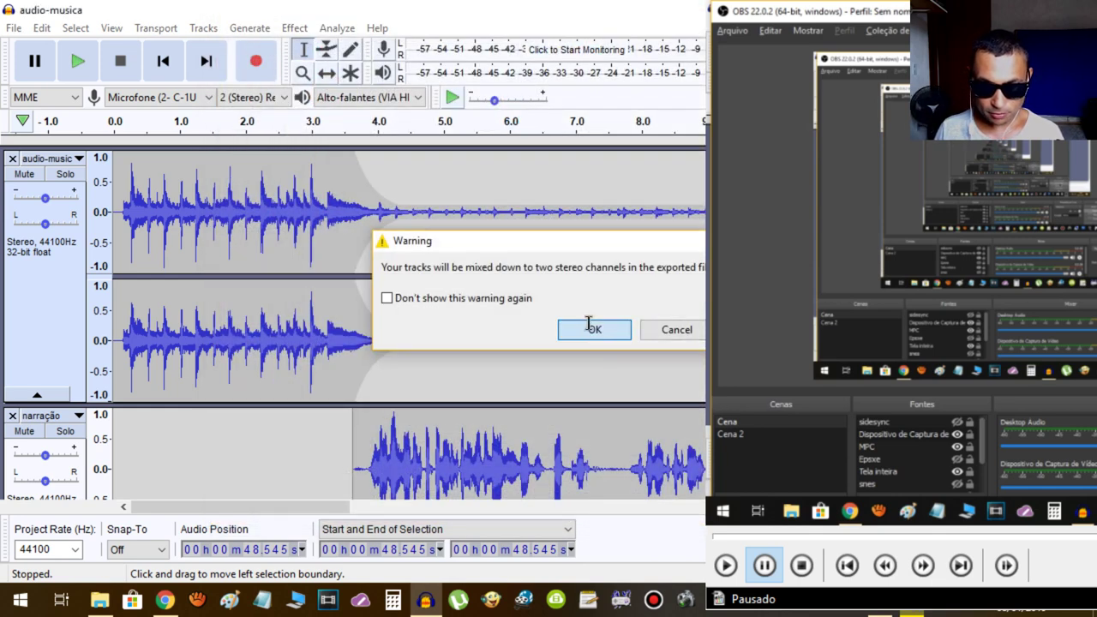
left_click(591, 327)
left_click(683, 454)
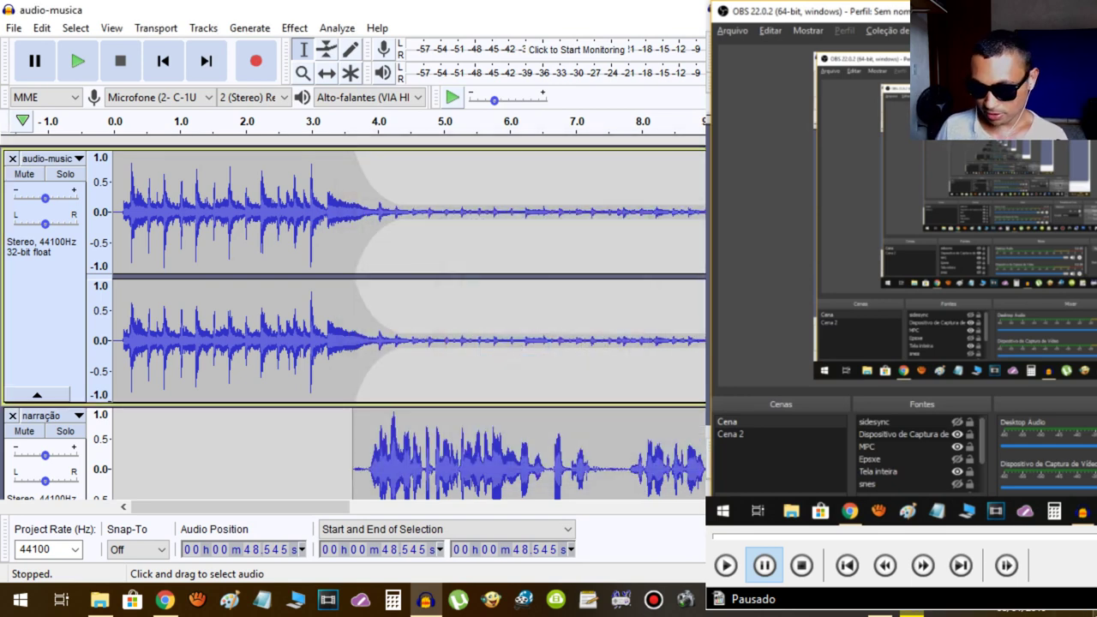
Show the desktop, play teste123.mp3 in a maximized Media Player Classic window to check the export, and close the player
key("super+d")
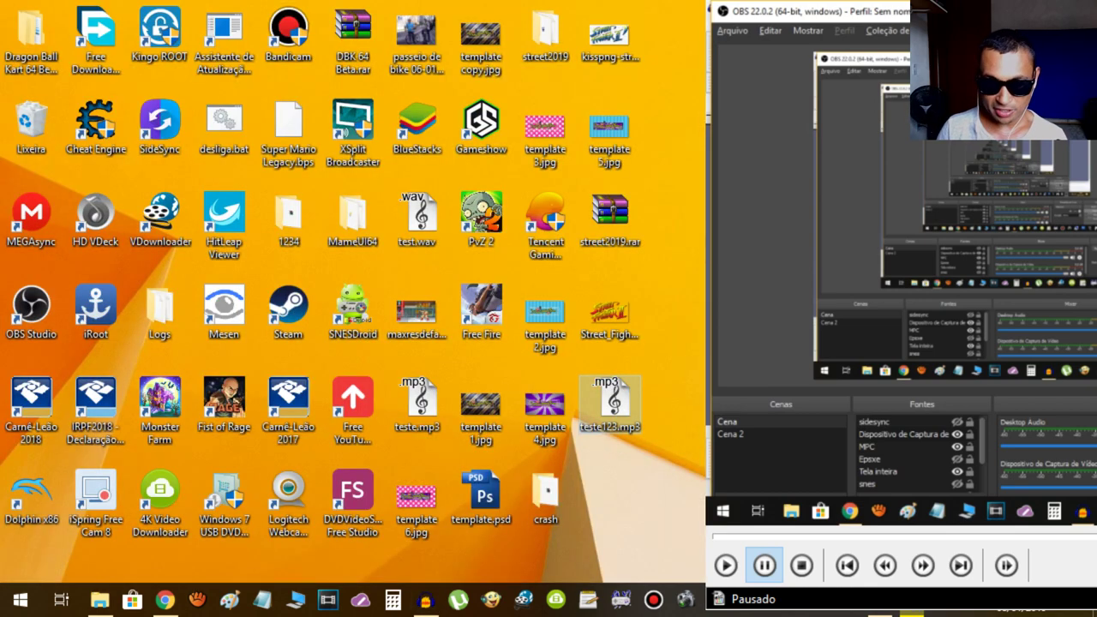
double_click(609, 401)
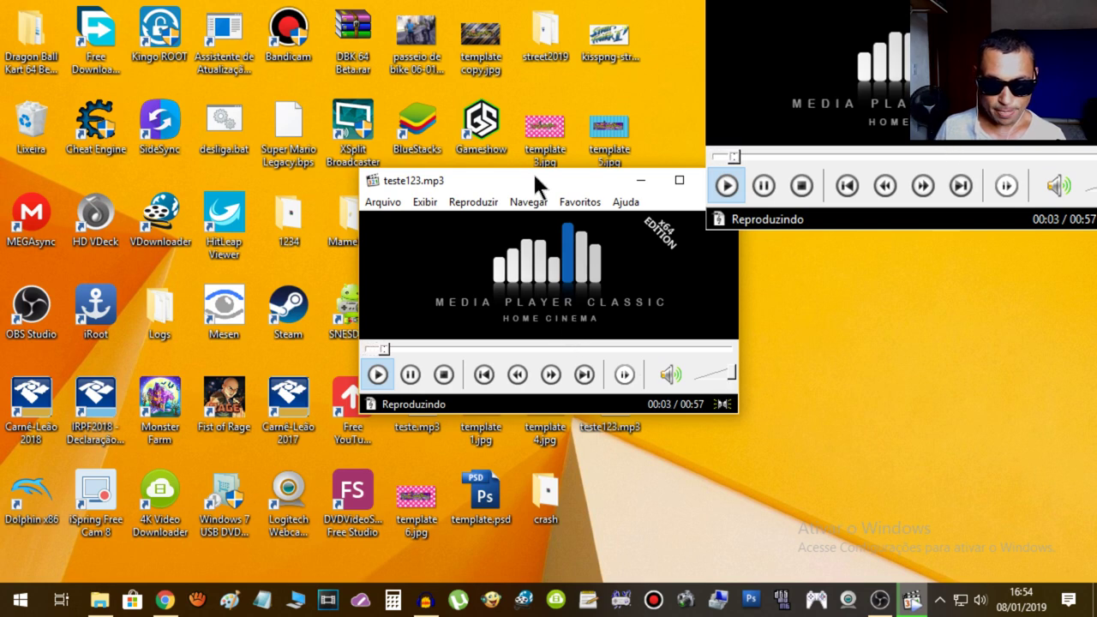
left_click_drag(535, 184, 495, 189)
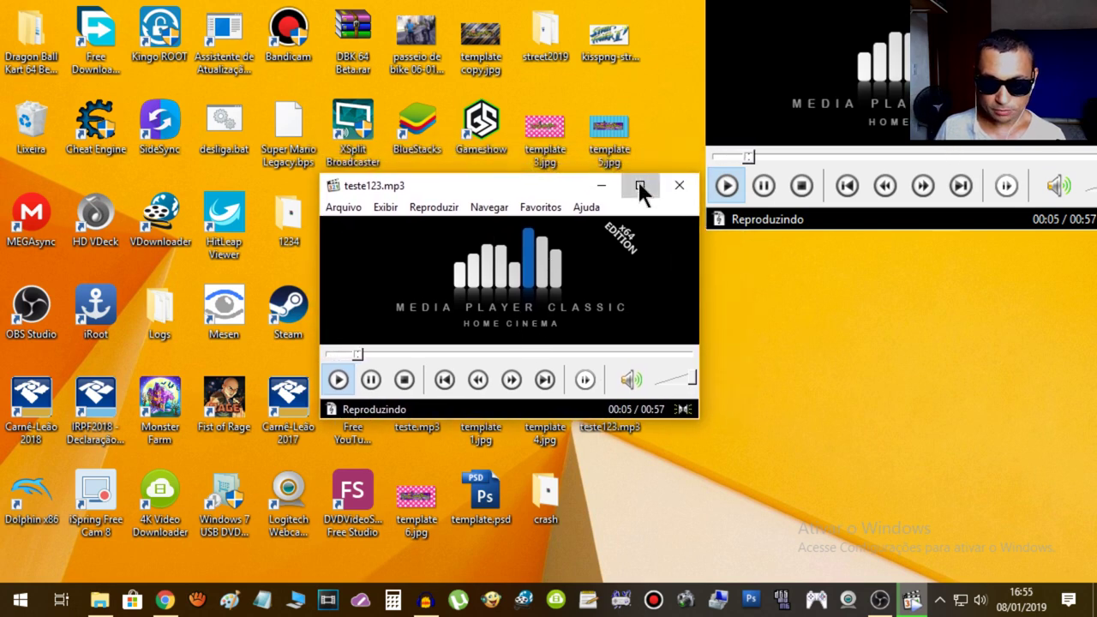
left_click(640, 187)
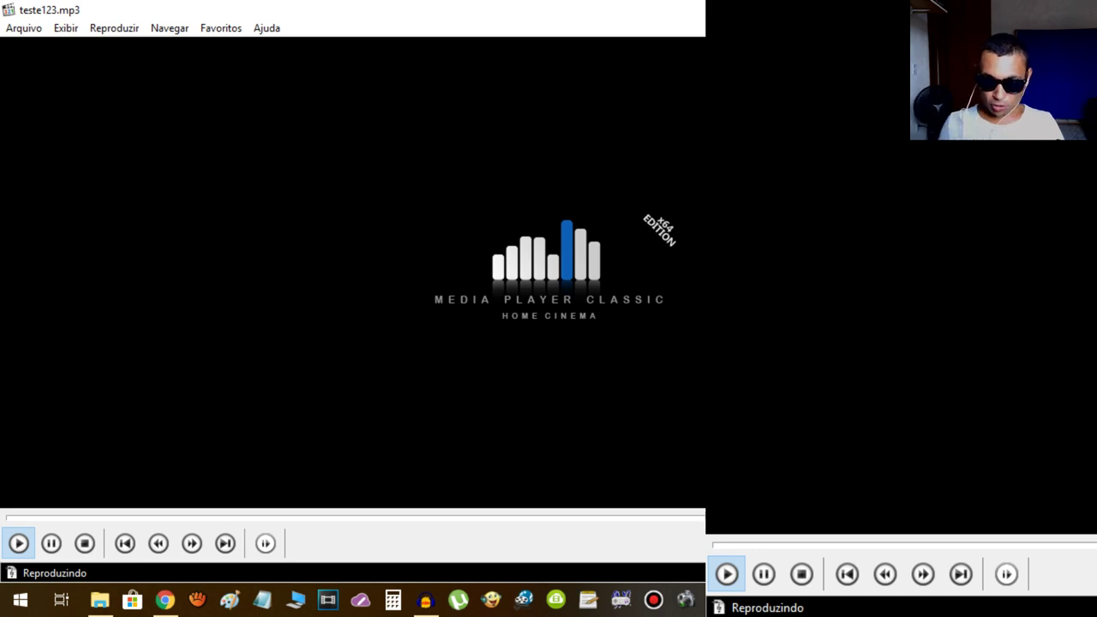
key("space")
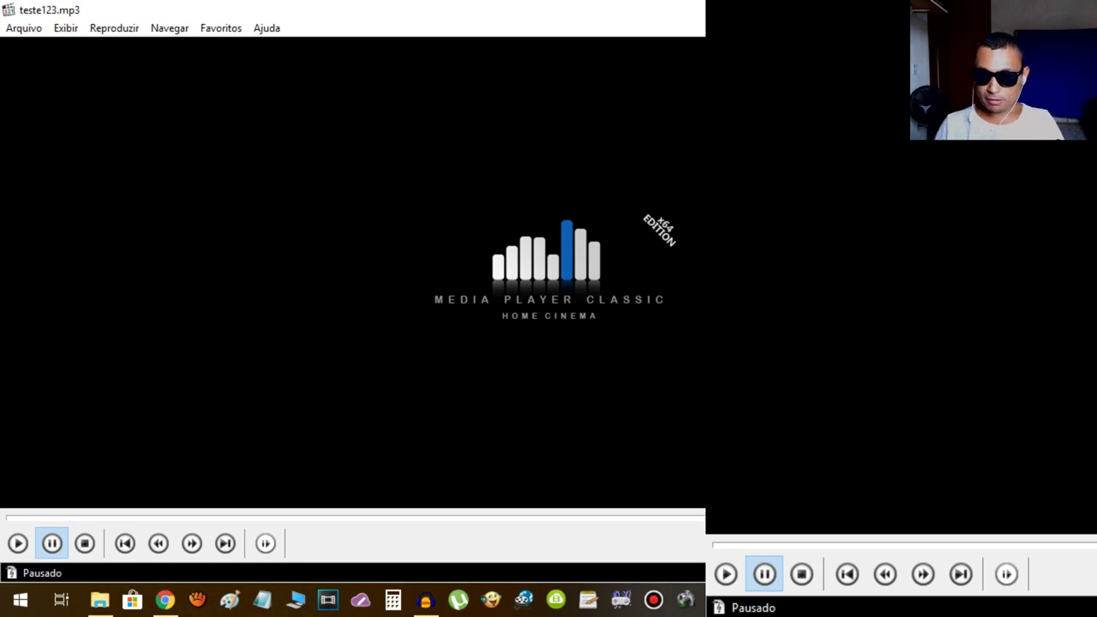
key("alt+F4")
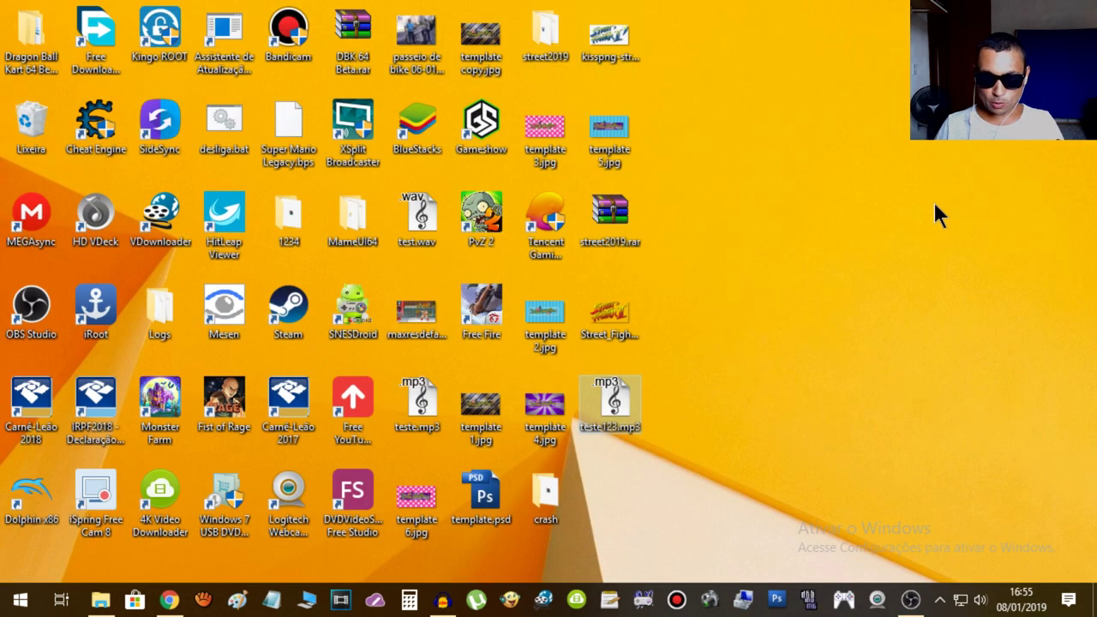